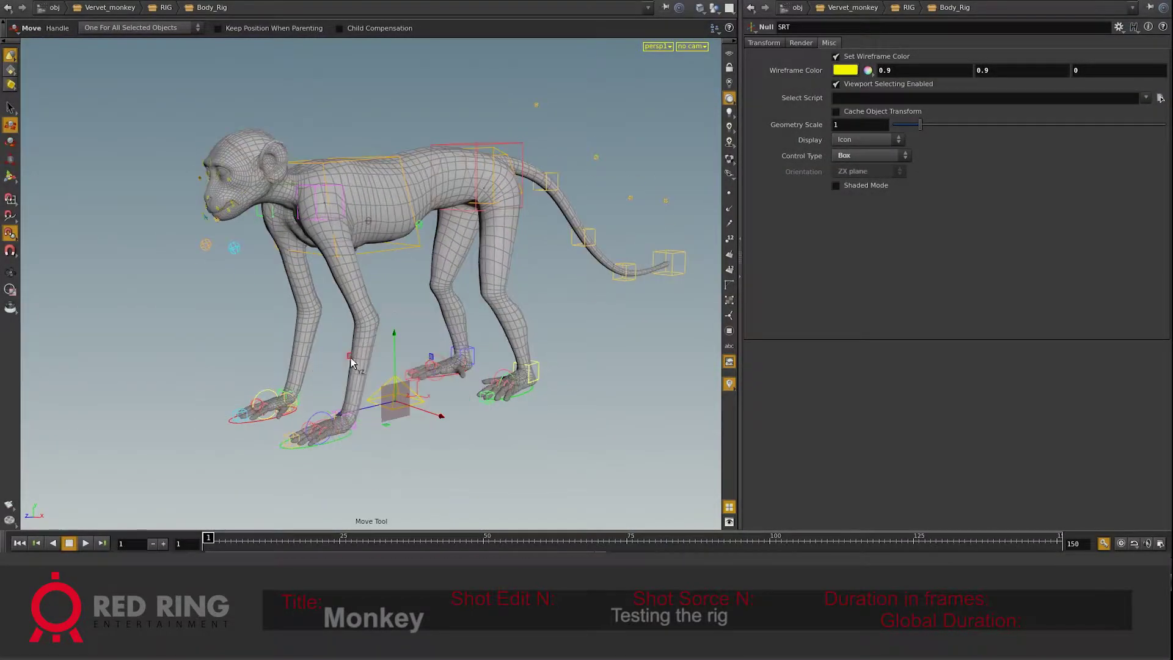
- Move the COG null down and forward, then rotate it to tilt the monkey's body
mouse_move(351, 363)
left_mouse_down()
mouse_move(461, 361)
mouse_move(454, 385)
left_mouse_up()
mouse_move(419, 326)
right_mouse_down()
mouse_move(475, 344)
mouse_move(511, 145)
right_mouse_up()
key("t")
left_click(511, 146)
mouse_move(455, 150)
left_mouse_down()
mouse_move(540, 201)
mouse_move(475, 149)
mouse_move(441, 172)
mouse_move(373, 16)
mouse_move(396, 67)
left_mouse_up()
key("r")
- Zero the COG's translation and rotation, then drag the hip control down into a crouch
middle_click(812, 128, "ctrl")
middle_click(806, 112, "ctrl")
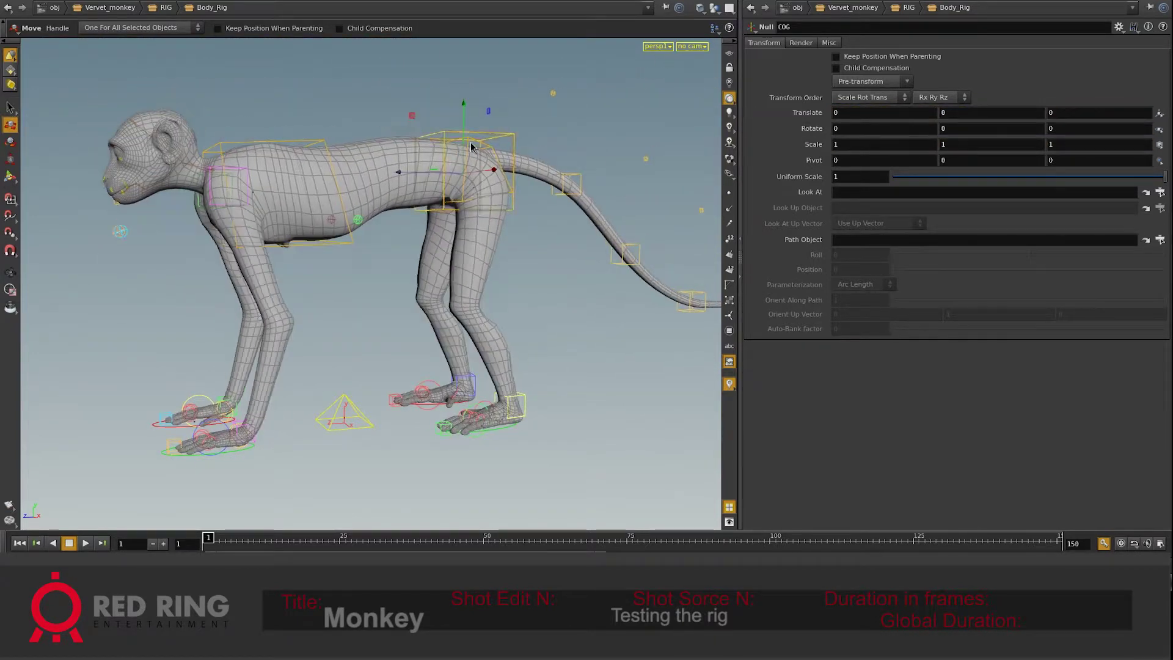
left_click_drag(510, 153, 456, 283)
mouse_move(513, 335)
left_mouse_down()
mouse_move(477, 312)
mouse_move(394, 300)
mouse_move(432, 266)
left_mouse_up()
key("r")
- Select the tail goal, restore the crouched hip pose, then zero the hip's translation and rotation
key("t")
left_click(628, 273)
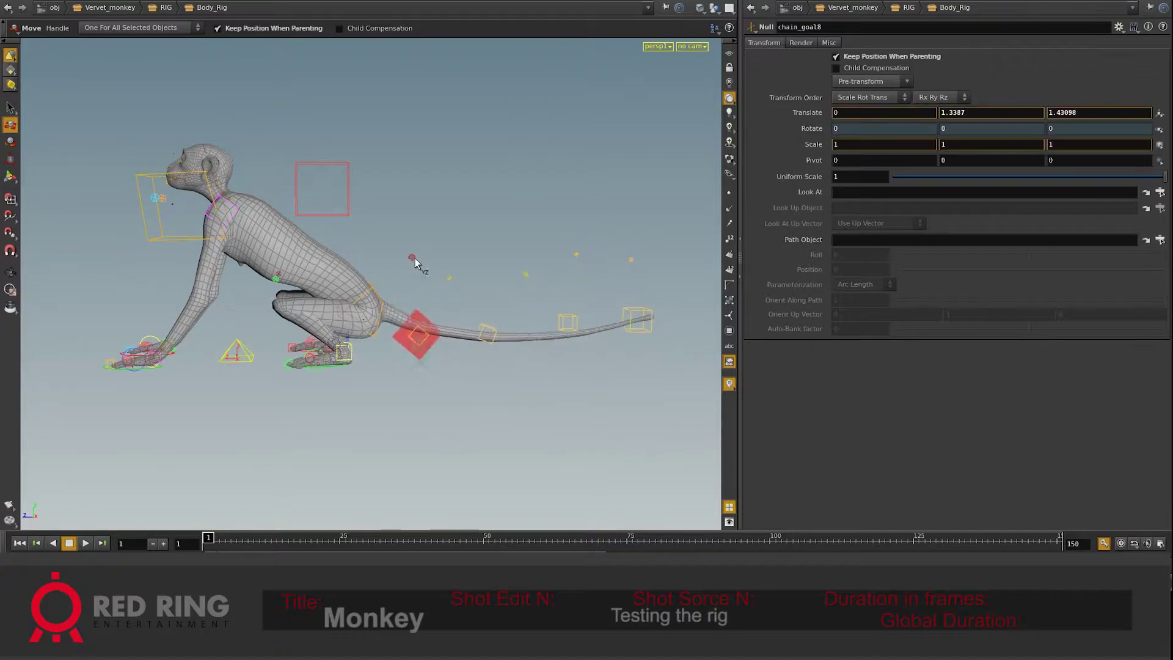
key("ctrl+shift+z")
key("ctrl+shift+z")
mouse_move(374, 253)
left_mouse_down()
mouse_move(385, 131)
mouse_move(388, 209)
mouse_move(411, 230)
left_mouse_up()
key("Escape")
middle_click(807, 113, "ctrl")
key("t")
middle_click(804, 129, "ctrl")
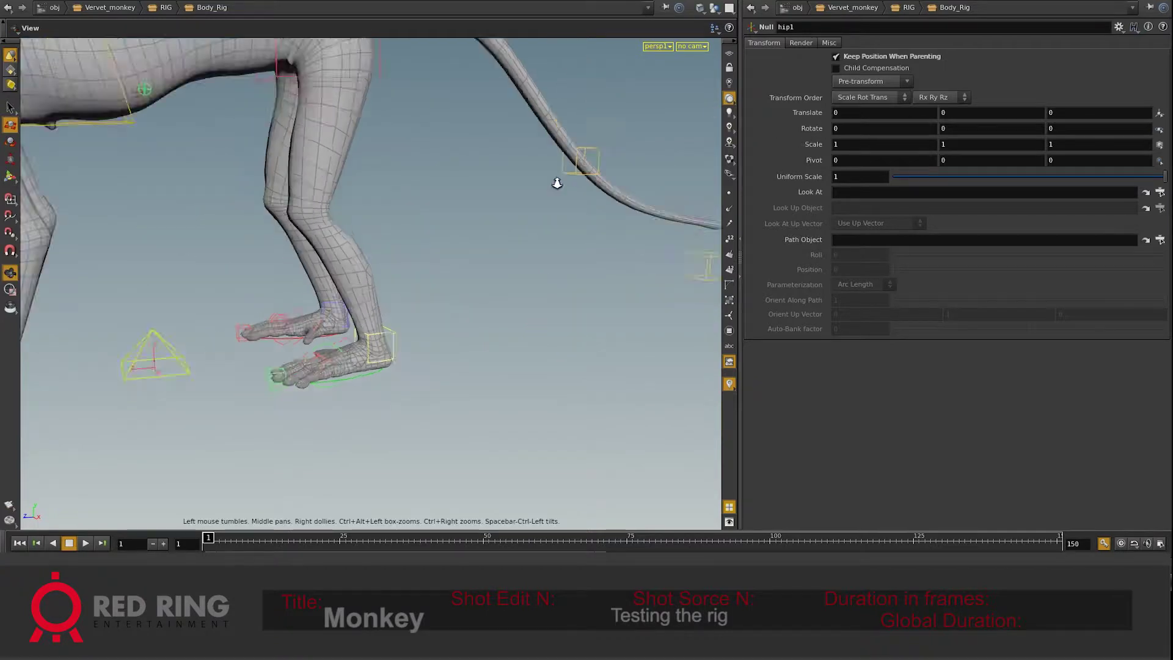
- Zero the tail goal's translation and offset R_goal2 at the shoulder to Y 0.58485, Z -0.461071
middle_click(797, 118, "ctrl")
key("Escape")
left_click_drag(378, 264, 418, 266)
middle_click(809, 120, "ctrl")
key("Escape")
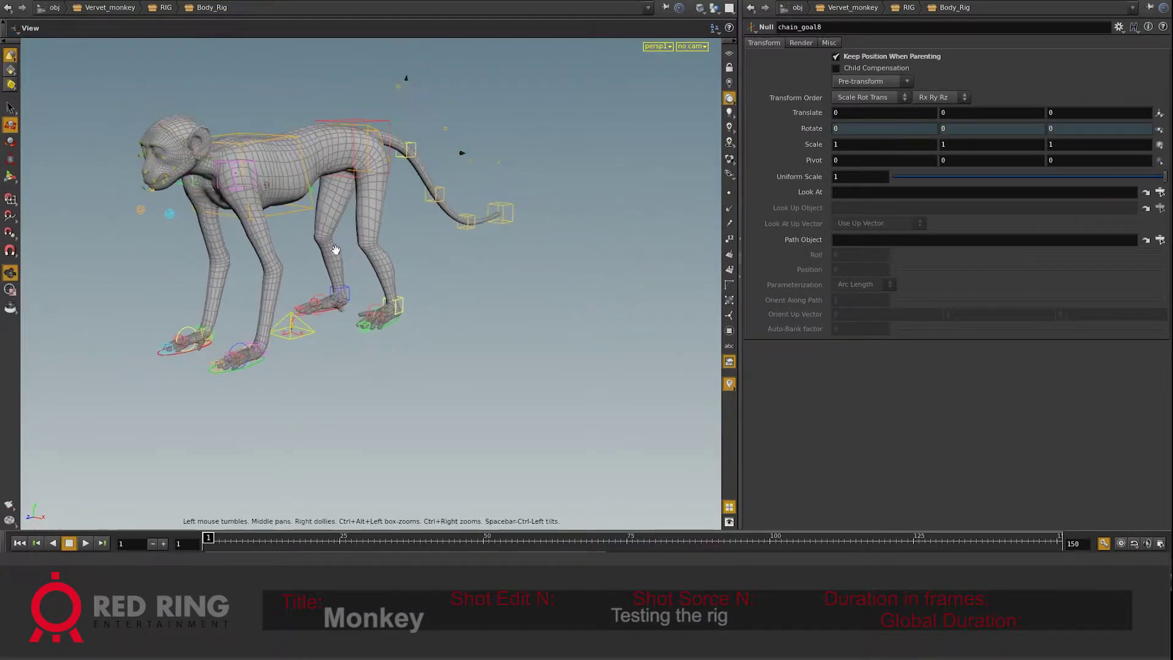
right_click_drag(335, 254, 503, 220)
left_click_drag(503, 220, 428, 345)
mouse_move(348, 240)
left_mouse_down()
mouse_move(379, 226)
mouse_move(429, 270)
mouse_move(426, 283)
mouse_move(354, 258)
mouse_move(421, 290)
mouse_move(403, 250)
mouse_move(371, 259)
mouse_move(434, 214)
mouse_move(397, 218)
left_mouse_up()
- Raise the Wrist_L control and move the chain_goal5 and chain_goal7 controls to bend the arm
key("Escape")
scroll(398, 219, "down", 5)
left_click_drag(391, 306, 374, 411)
scroll(448, 311, "up", 8)
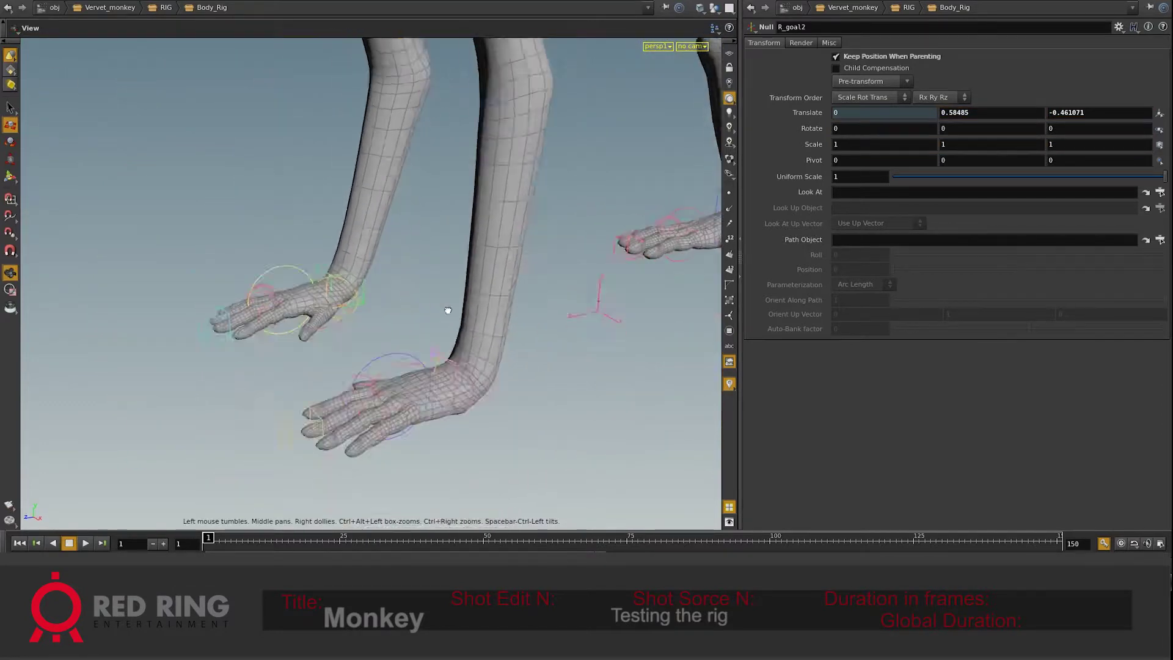
left_click_drag(448, 310, 434, 296)
key("t")
mouse_move(367, 361)
left_mouse_down()
mouse_move(361, 301)
mouse_move(314, 249)
mouse_move(362, 301)
mouse_move(286, 232)
mouse_move(199, 281)
mouse_move(239, 259)
left_mouse_up()
key("Escape")
key("t")
key("t")
mouse_move(311, 196)
left_mouse_down()
mouse_move(292, 232)
mouse_move(277, 208)
left_mouse_up()
mouse_move(185, 284)
left_mouse_down()
mouse_move(209, 348)
mouse_move(183, 183)
mouse_move(118, 231)
mouse_move(169, 222)
mouse_move(172, 263)
mouse_move(470, 305)
mouse_move(400, 267)
left_mouse_up()
- Curl the HF_pinky_control_L finger, then zero the pinky and chain_goal6 rotations
key("r")
key("Escape")
key("r")
left_click(401, 267)
left_click_drag(503, 309, 288, 273)
key("r")
left_click(262, 310)
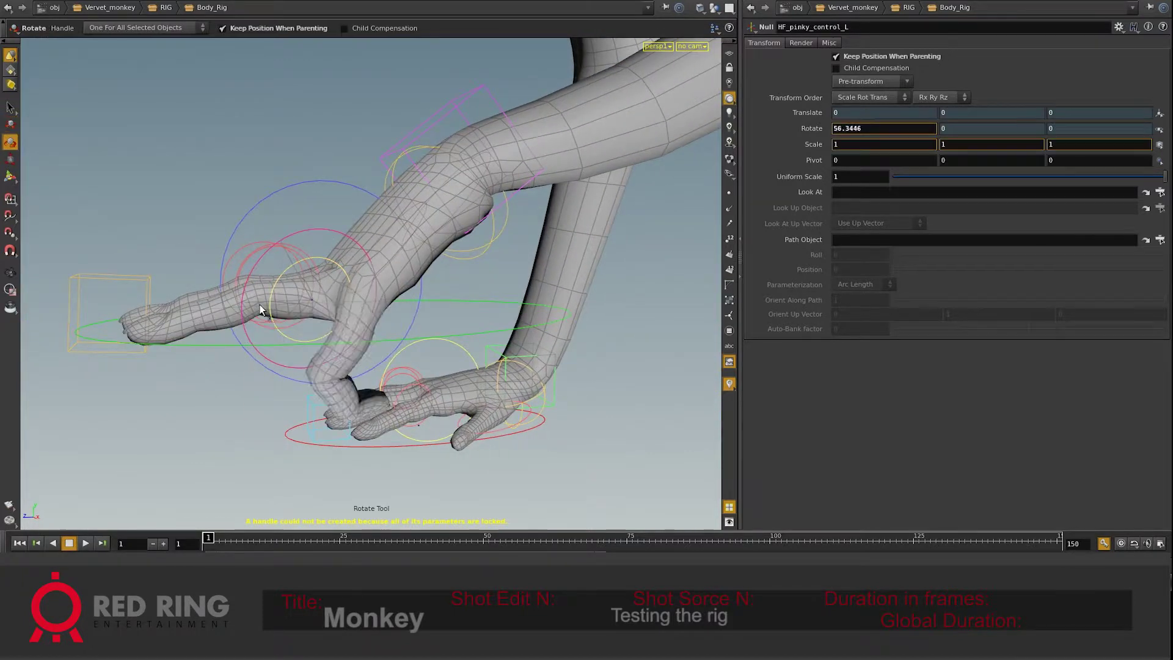
left_click_drag(281, 284, 393, 228)
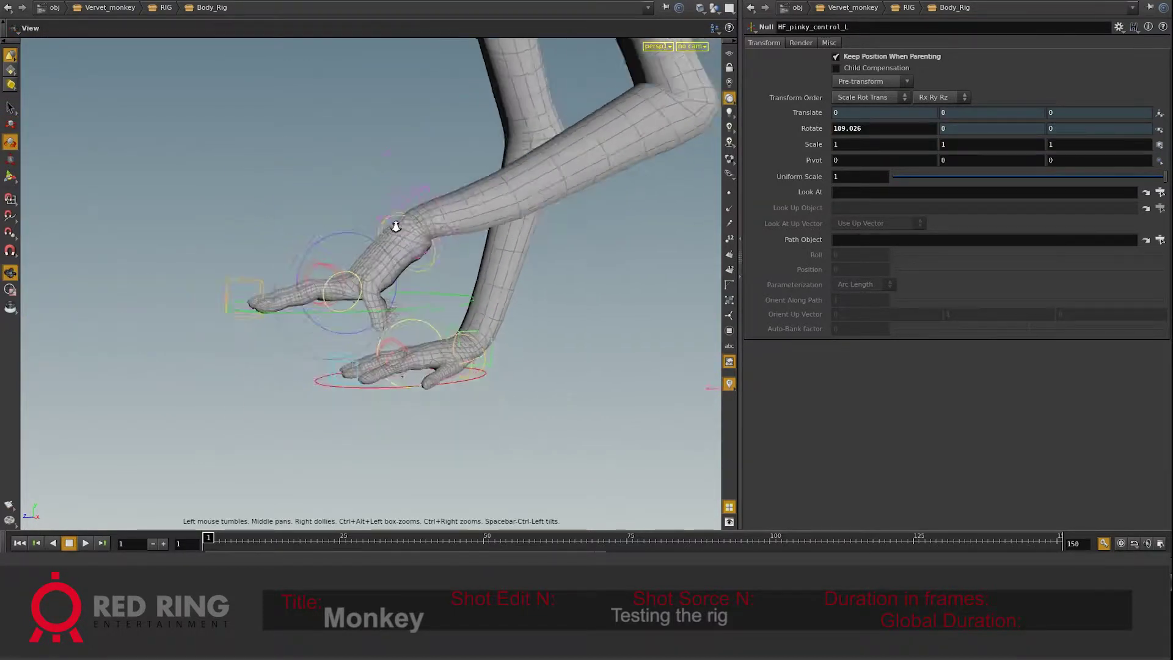
middle_click(799, 130, "ctrl")
left_click_drag(498, 282, 416, 181)
left_click(416, 181)
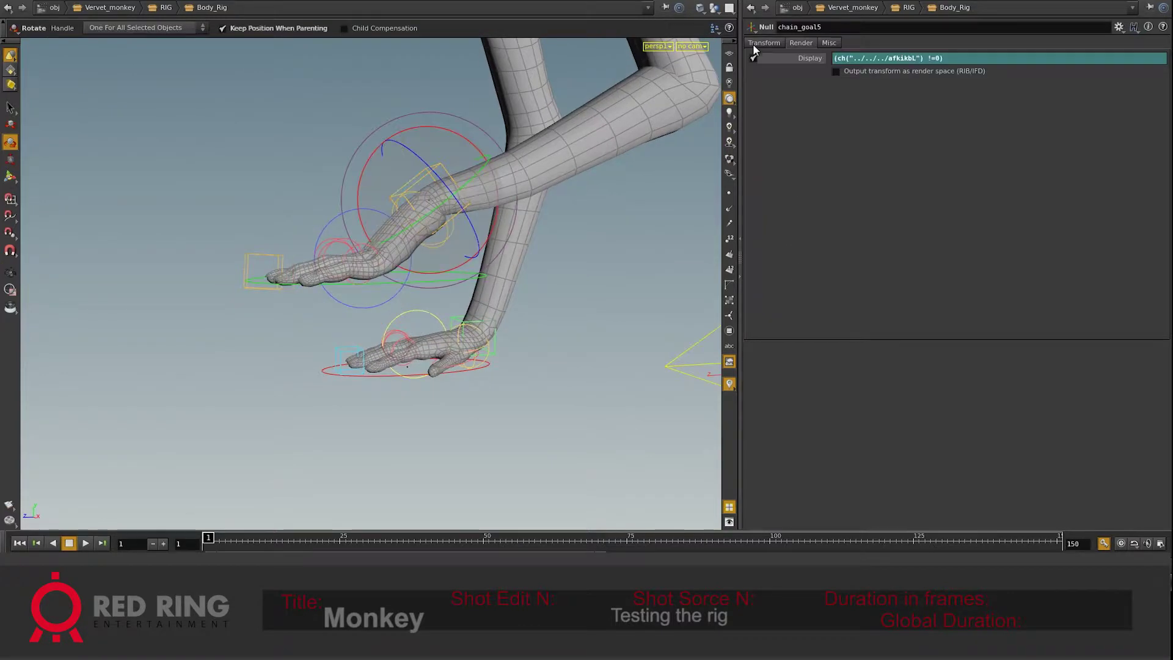
middle_click(789, 139, "ctrl")
- Test the HF_thumb_root_L, BF_thumb_control_L and chain_goal1 controls and zero the foot translation
mouse_move(458, 284)
left_mouse_down()
mouse_move(520, 293)
mouse_move(499, 313)
mouse_move(514, 334)
left_mouse_up()
left_click(521, 294)
key("Escape")
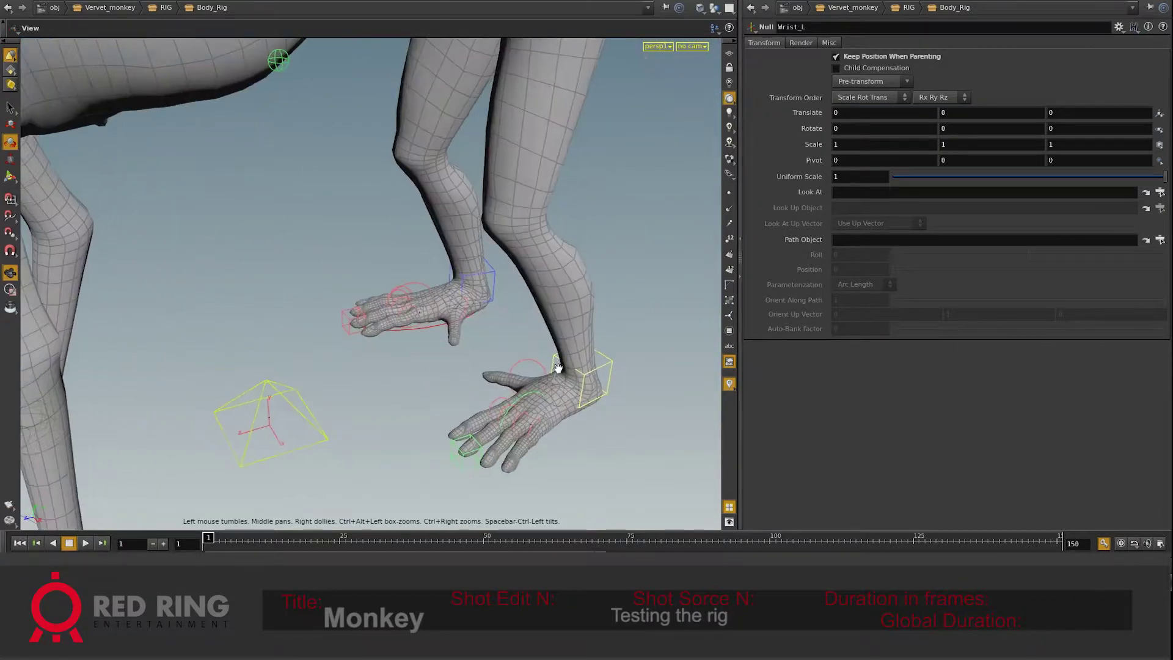
key("r")
left_click(514, 334)
mouse_move(477, 262)
left_mouse_down()
mouse_move(439, 269)
mouse_move(348, 181)
mouse_move(404, 222)
mouse_move(391, 116)
mouse_move(417, 245)
mouse_move(571, 316)
mouse_move(508, 322)
mouse_move(619, 337)
mouse_move(526, 287)
mouse_move(445, 279)
mouse_move(294, 345)
mouse_move(428, 293)
left_mouse_up()
left_click(439, 269)
middle_click(807, 113, "ctrl")
key("Escape")
- Rotate the chest control and lower it to Y -5.11663, Z -1.94649 into a crouch
key("r")
left_click(392, 263)
left_click_drag(372, 220, 346, 193)
mouse_move(310, 141)
left_mouse_down("alt")
mouse_move(303, 270)
mouse_move(283, 82)
left_mouse_up("alt")
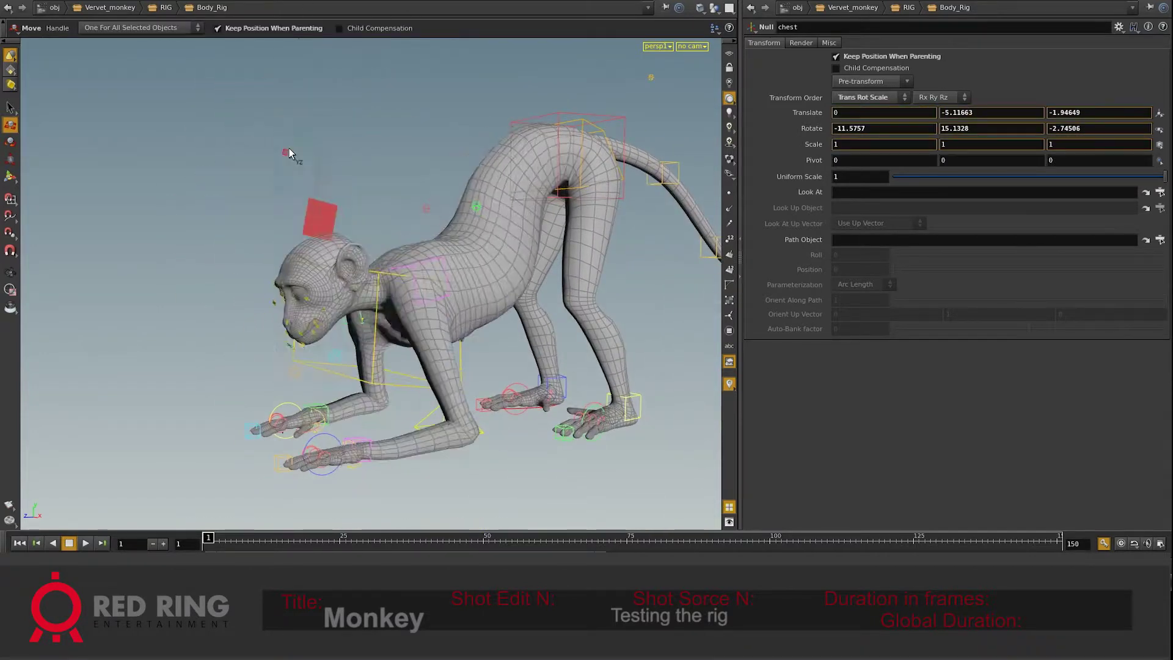
- Zero the chest translation and rotate the neck bone to turn the head
middle_click(803, 113, "ctrl")
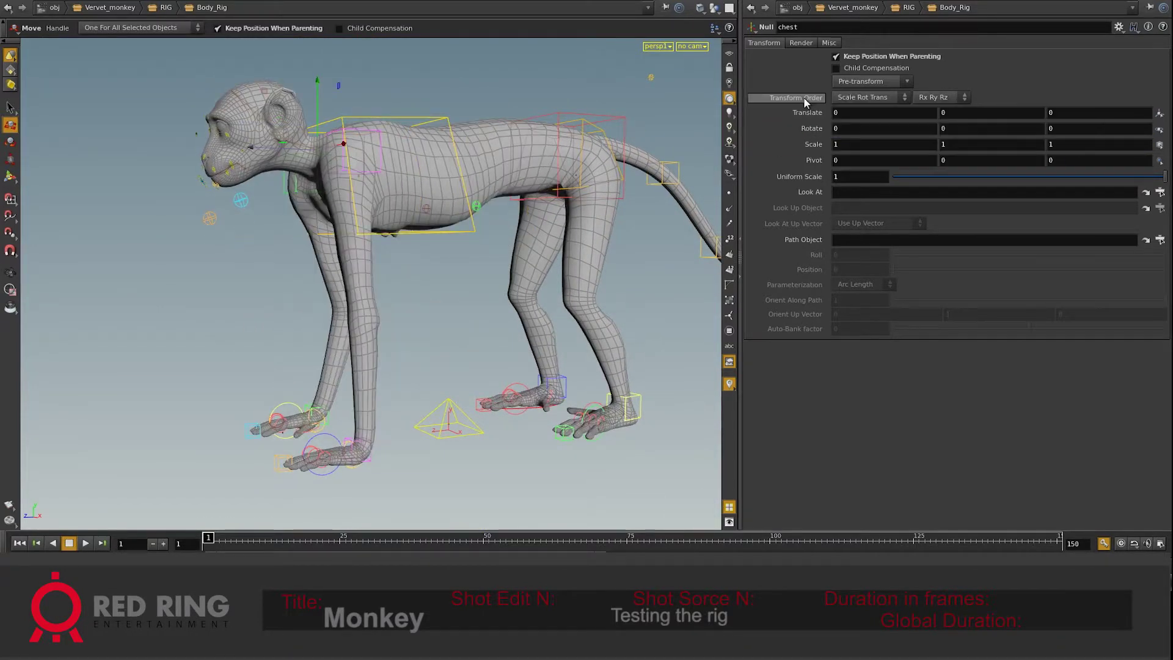
key("Escape")
left_click_drag(428, 275, 464, 318)
scroll(482, 343, "up", 5)
key("r")
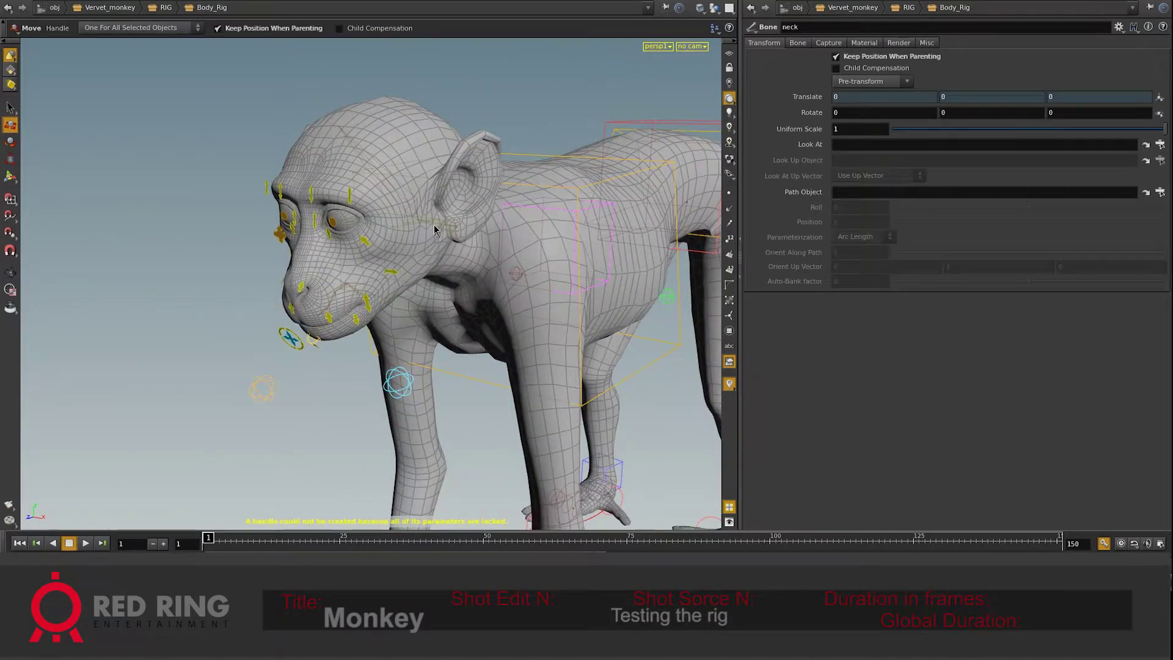
mouse_move(462, 249)
left_mouse_down()
mouse_move(419, 192)
mouse_move(456, 197)
mouse_move(416, 385)
mouse_move(376, 376)
mouse_move(429, 435)
left_mouse_up()
key("Escape")
scroll(456, 193, "up", 3)
- Select the M_UP, Lip_up_L and eye controls and review the Vervet_monkey face parameters
key("r")
left_click(316, 299)
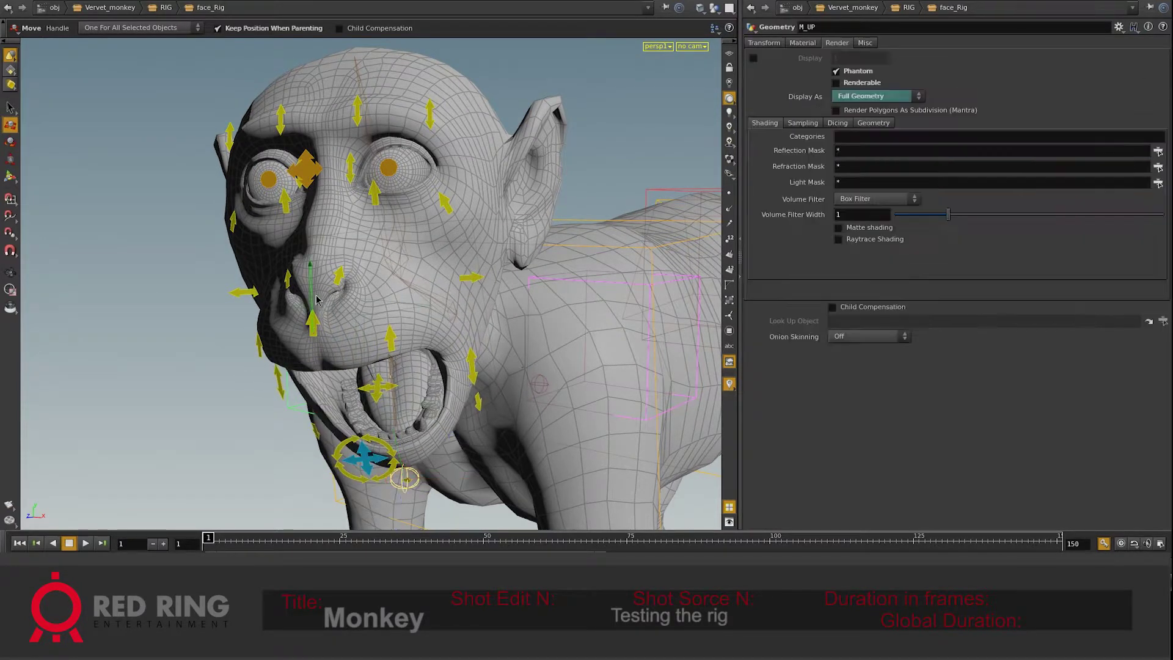
left_click(391, 340)
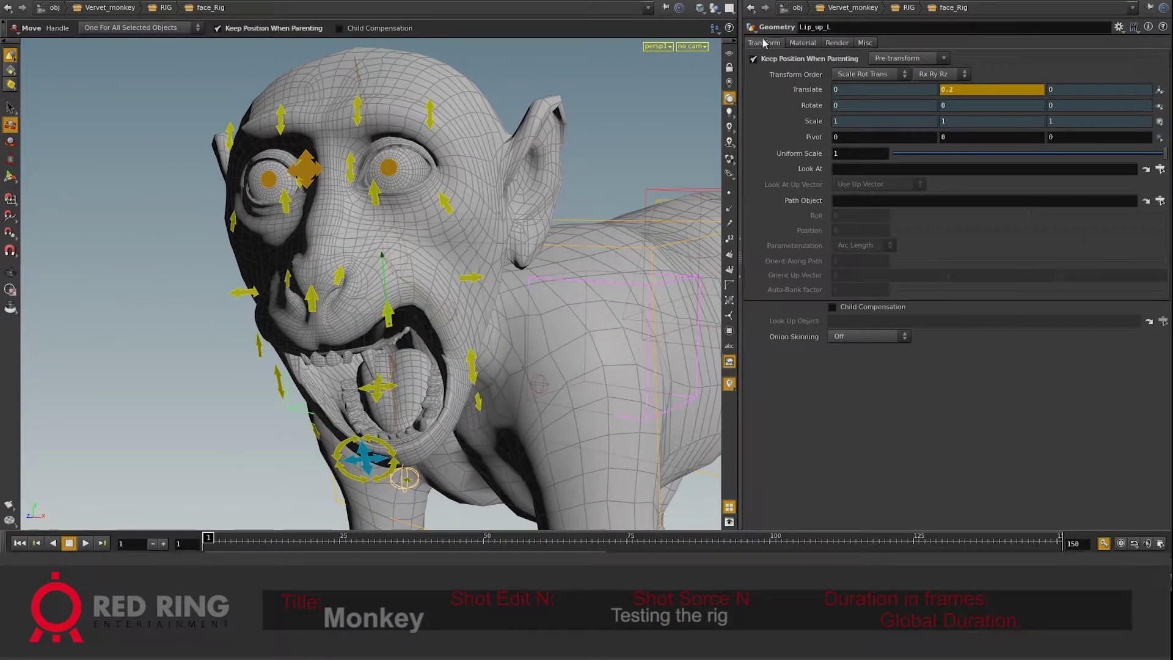
left_click(298, 264)
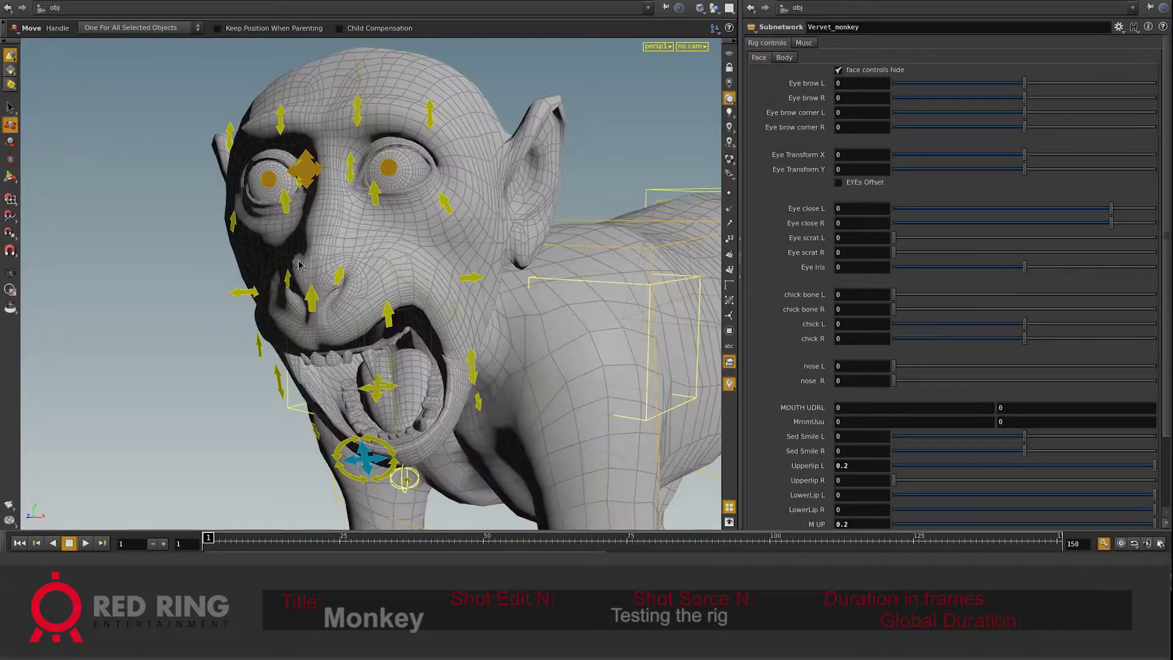
left_click(305, 169)
left_click(366, 131)
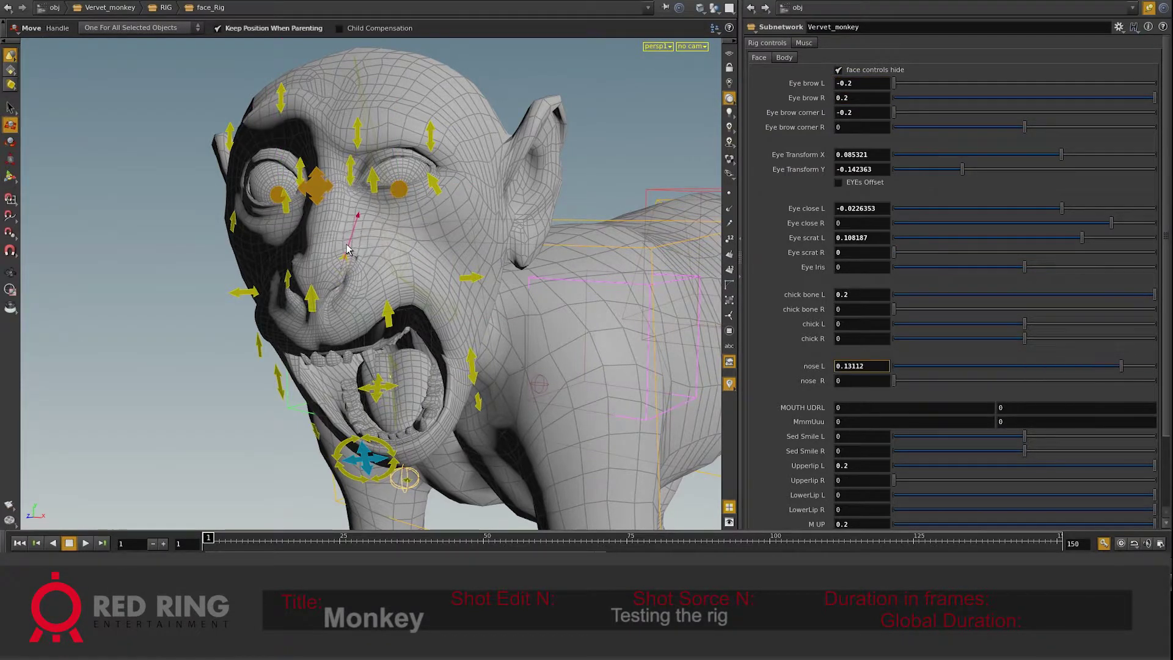
left_click_drag(429, 370, 369, 280)
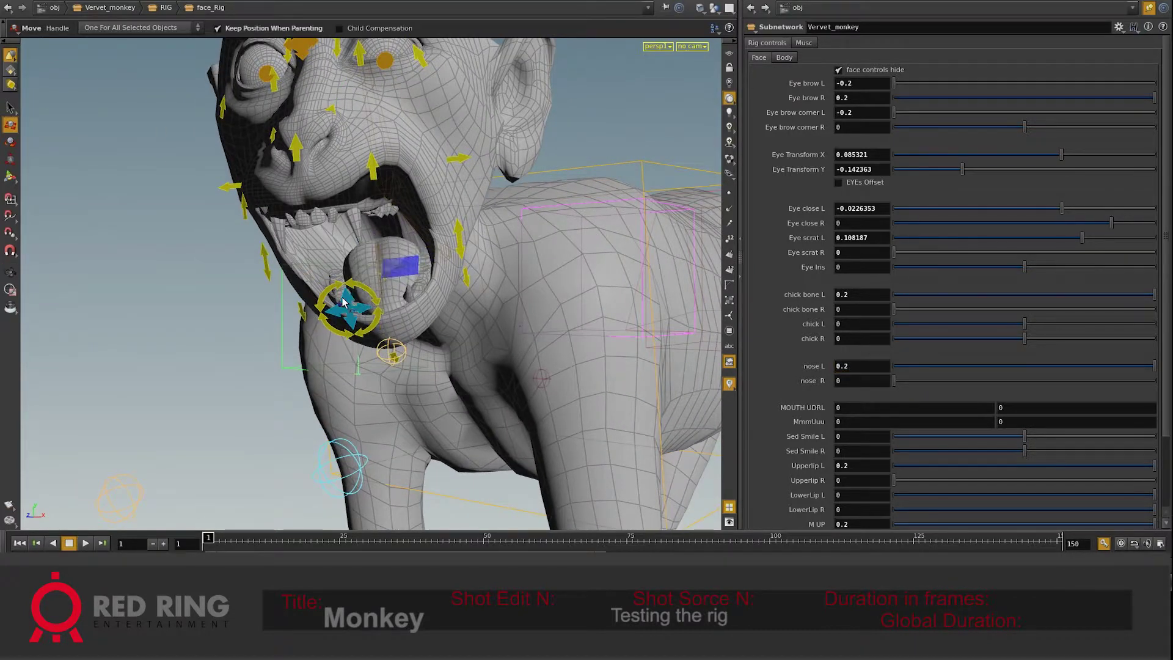
- Shift the mouth control via MOUTH UDRL, then zero nose L, MOUTH UDRL, MmmUuu, Upperlip L and M UP
mouse_move(349, 317)
left_mouse_down()
mouse_move(507, 311)
mouse_move(510, 361)
left_mouse_up()
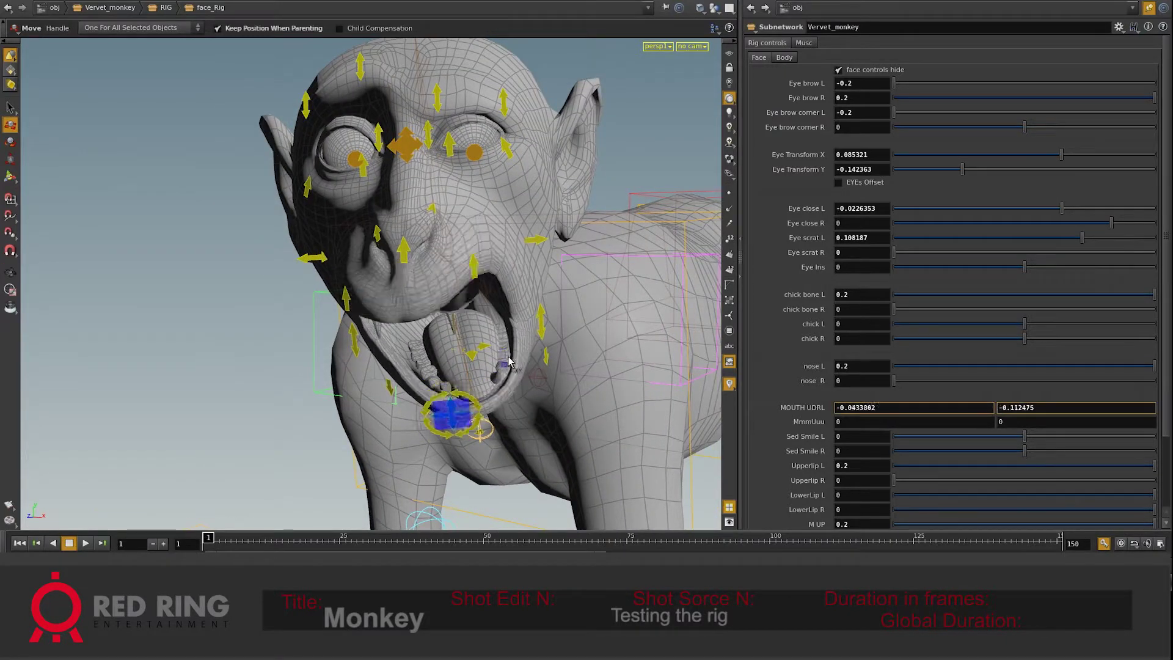
middle_click(794, 408, "ctrl")
mouse_move(492, 369)
left_mouse_down()
mouse_move(476, 382)
mouse_move(550, 330)
left_mouse_up()
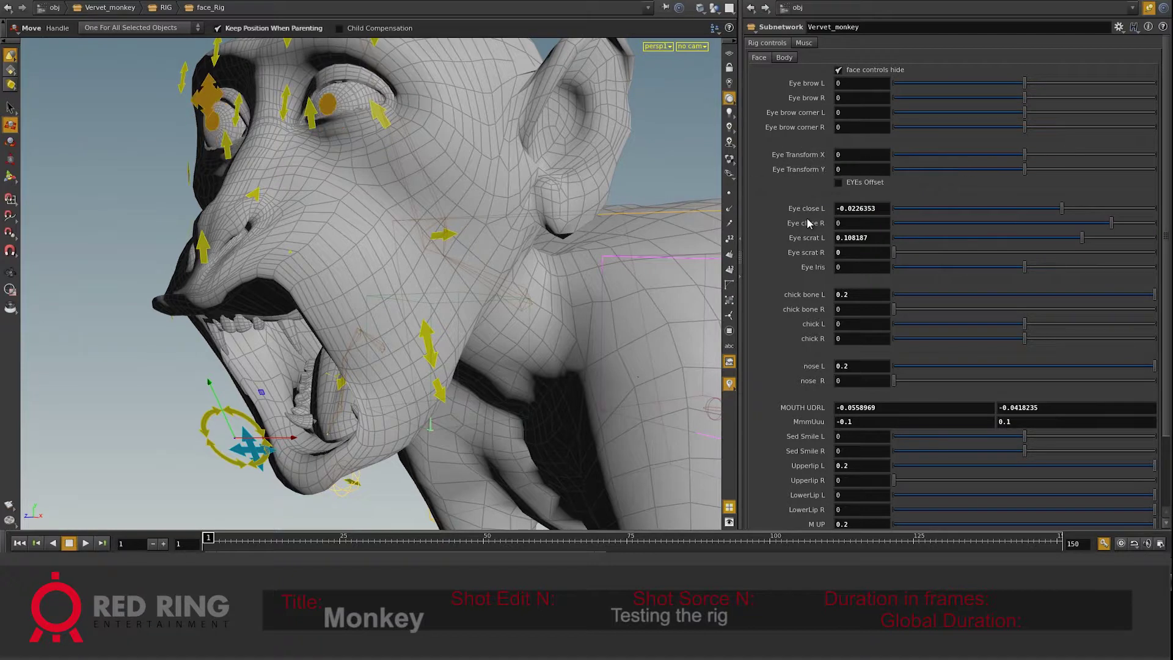
middle_click(814, 366, "ctrl")
middle_click(802, 407, "ctrl")
middle_click(808, 421, "ctrl")
middle_click(808, 466, "ctrl")
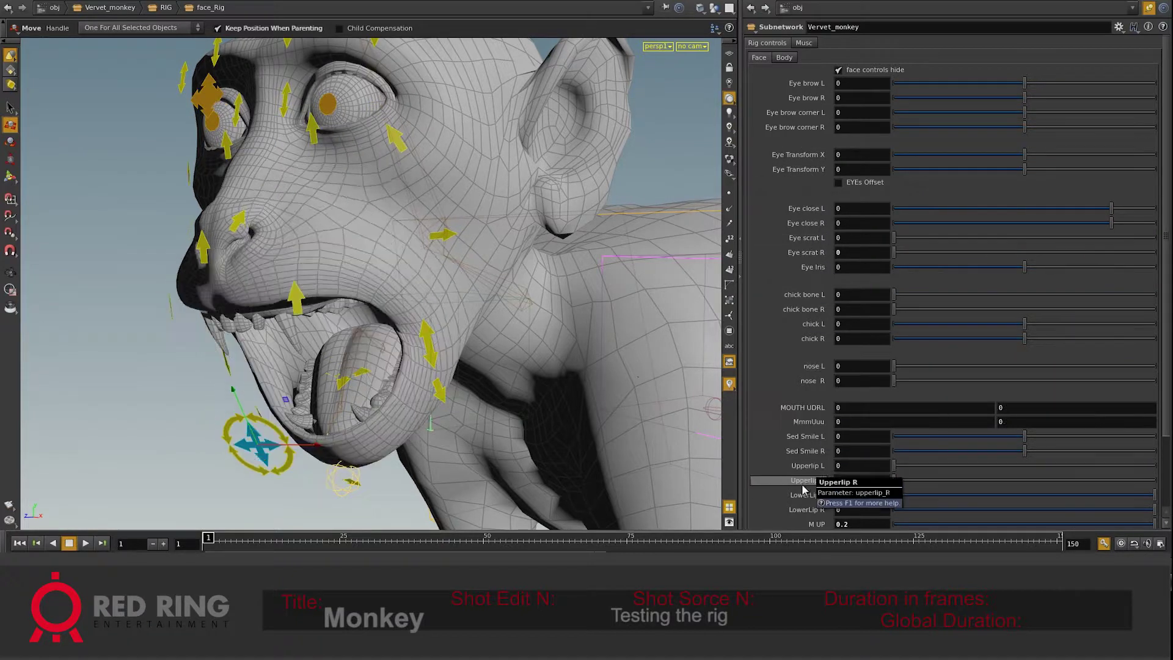
middle_click(817, 524, "ctrl")
- Move the jaw control to set MmmUuu to 0.0398608, 0.0930412, pursing the lips
scroll(1168, 488, "down", 3)
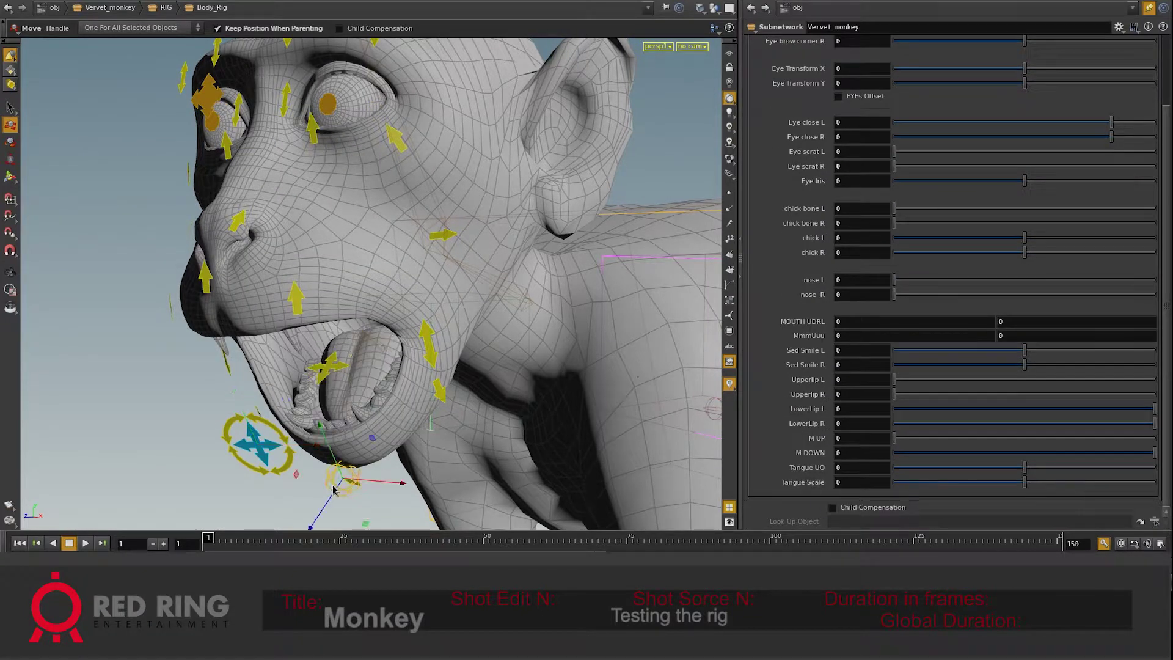
mouse_move(452, 379)
left_mouse_down("alt")
mouse_move(452, 248)
mouse_move(408, 292)
left_mouse_up("alt")
mouse_move(310, 304)
left_mouse_down()
mouse_move(310, 281)
mouse_move(244, 315)
mouse_move(388, 349)
mouse_move(305, 349)
left_mouse_up()
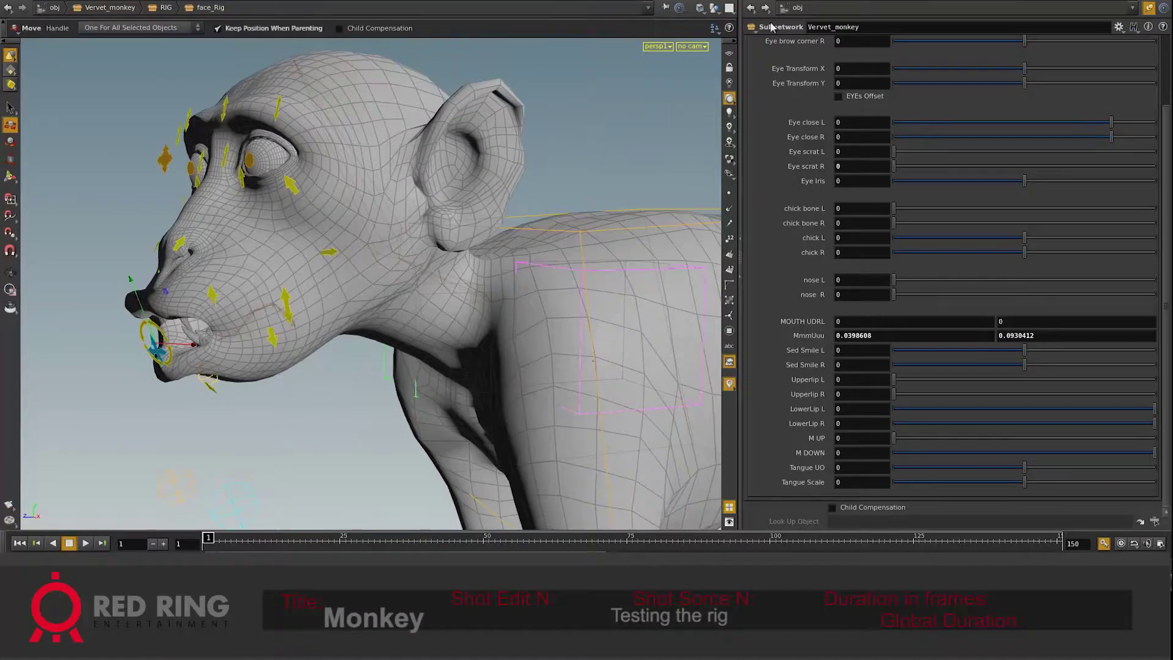
- Dive into Vervet_monkey > GEO > Body and set the display flag on stretchMap1
double_click(930, 320)
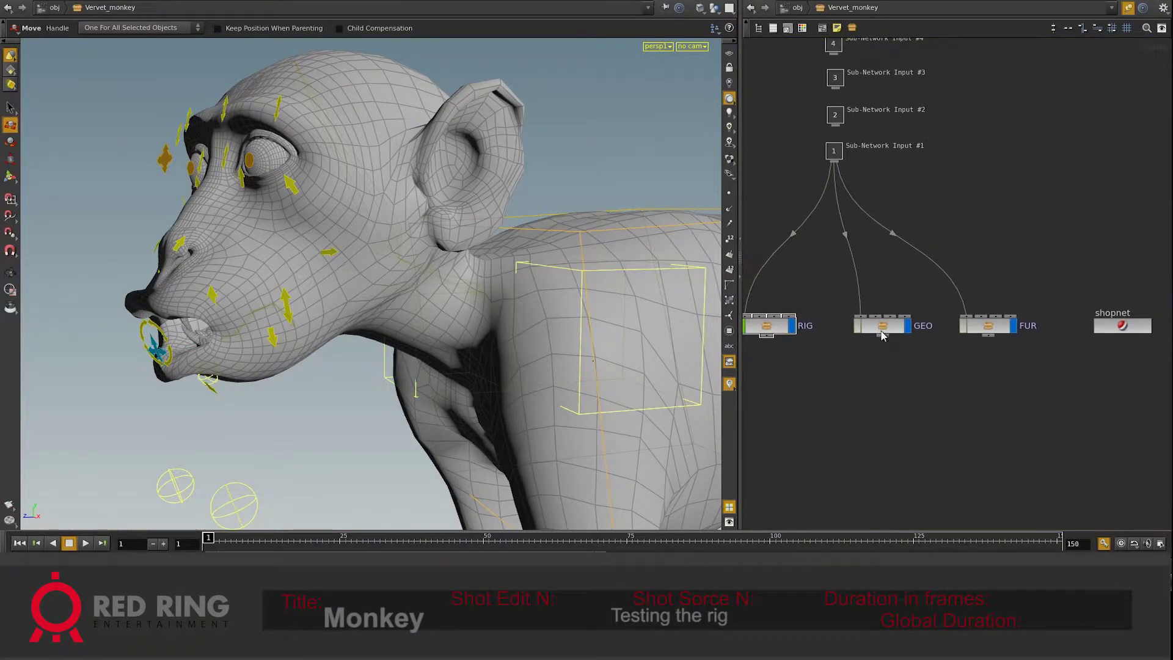
double_click(882, 326)
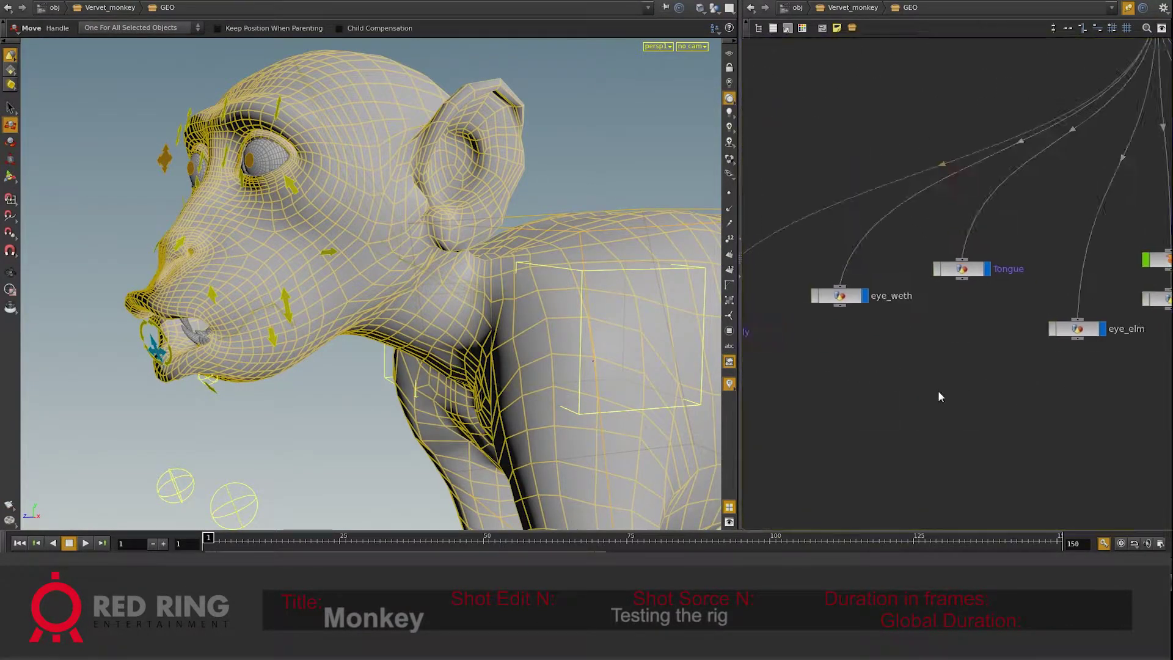
double_click(878, 360)
scroll(1012, 311, "down", 3)
scroll(929, 333, "up", 3)
middle_click_drag(929, 333, 803, 463)
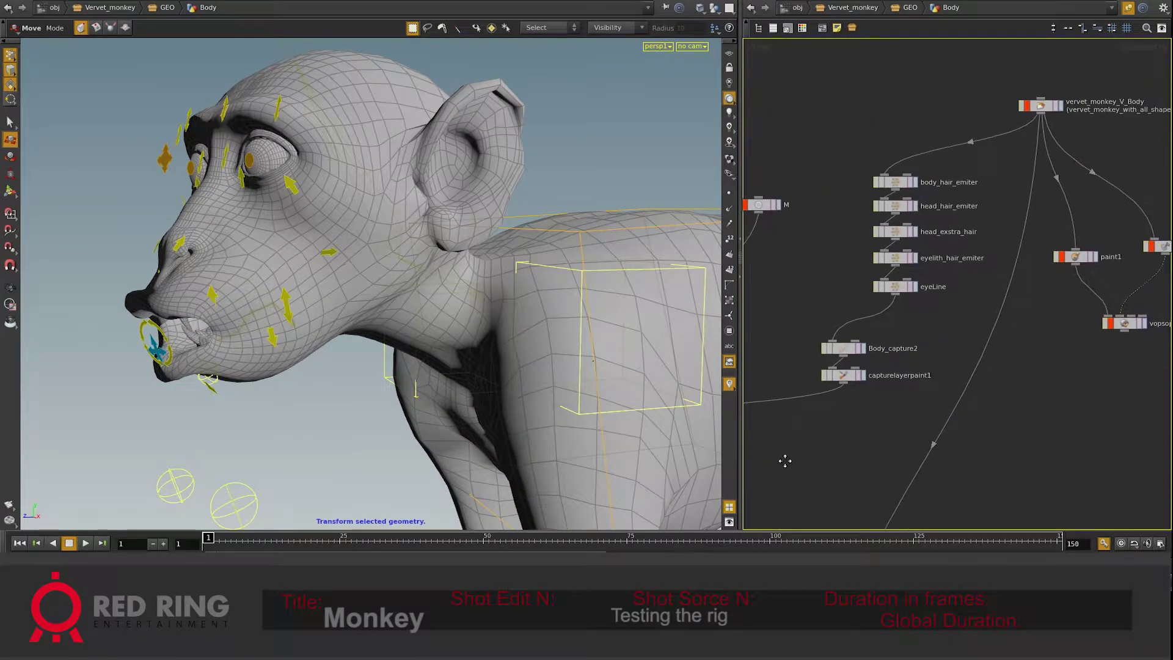
scroll(874, 416, "up", 2)
scroll(1012, 224, "down", 3)
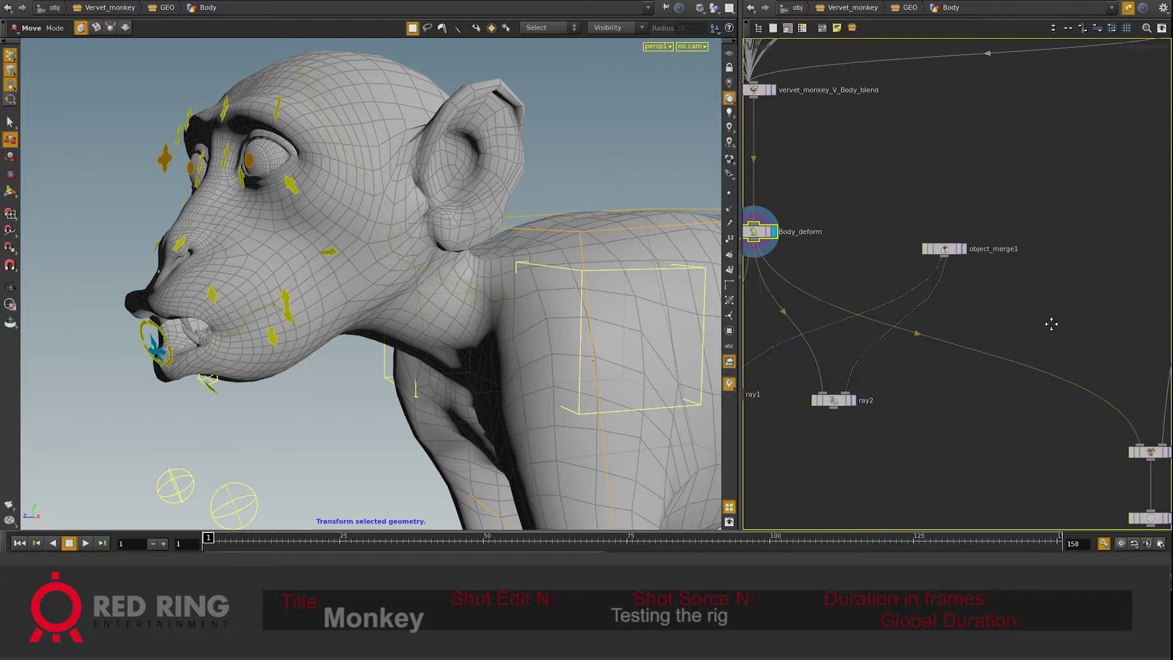
left_click(975, 318)
left_click(774, 28)
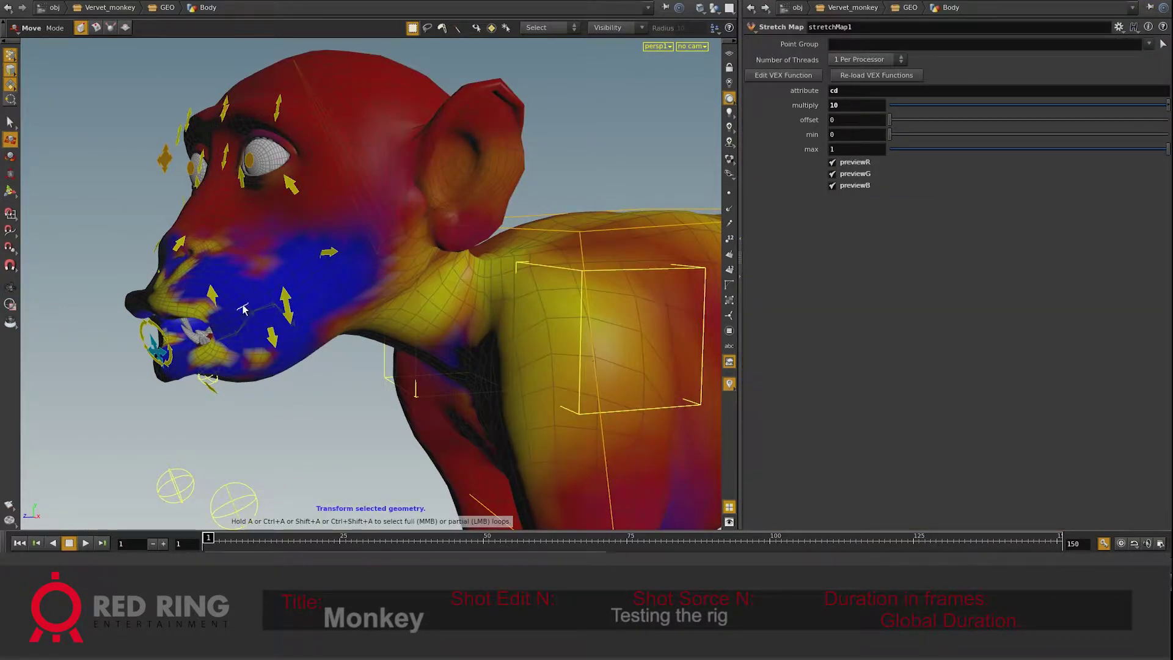
- Turn the head bone toward the camera and pull the mouth control to open the mouth
left_click(172, 255)
left_click_drag(171, 256, 394, 204)
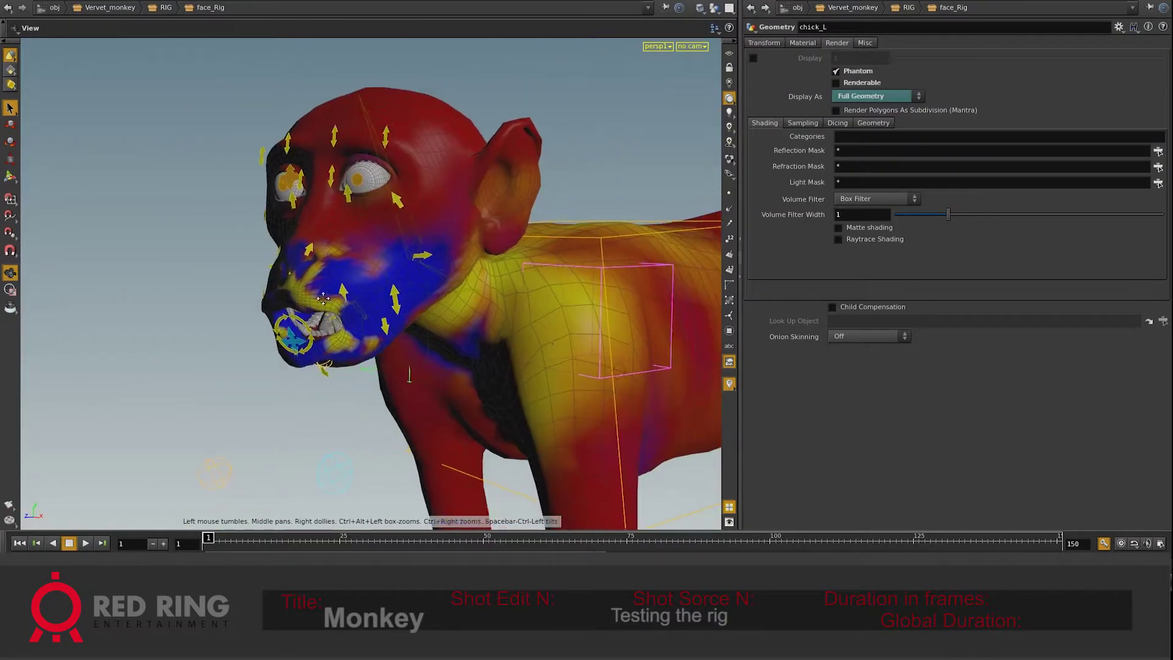
left_click(369, 199)
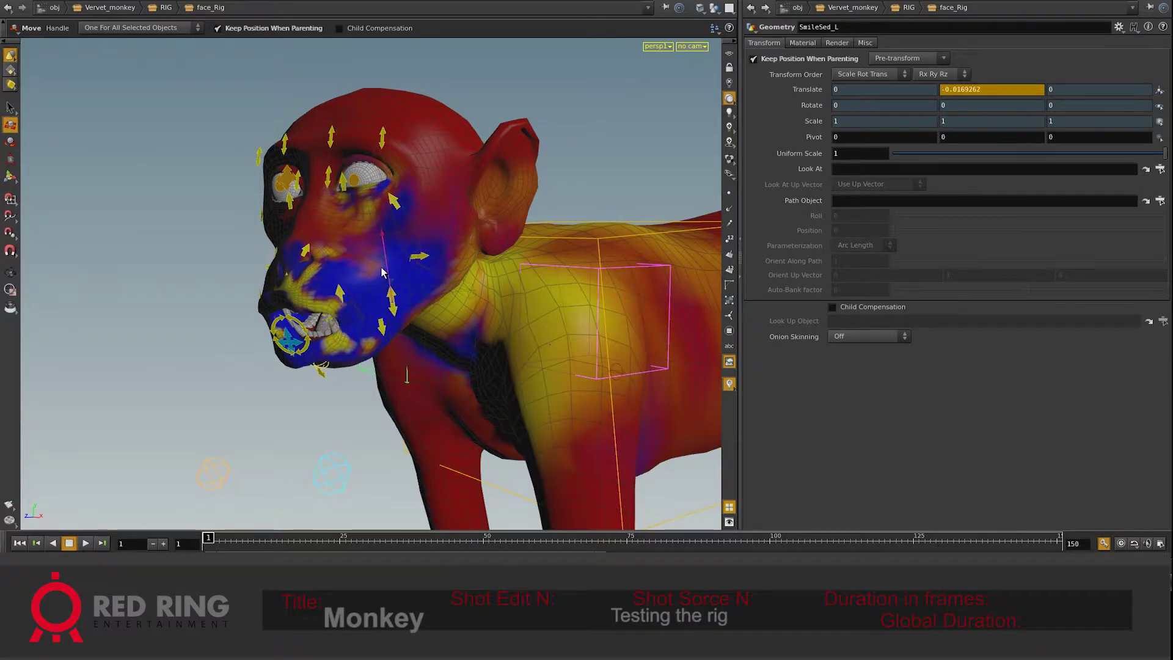
scroll(382, 272, "up", 5)
left_click(418, 292)
mouse_move(418, 292)
left_mouse_down()
mouse_move(370, 356)
mouse_move(396, 311)
mouse_move(382, 299)
left_mouse_up()
- Lower the R_goal2 box control, select eye_L, and return to the Body geometry network
scroll(466, 253, "down", 2)
scroll(466, 252, "down", 4)
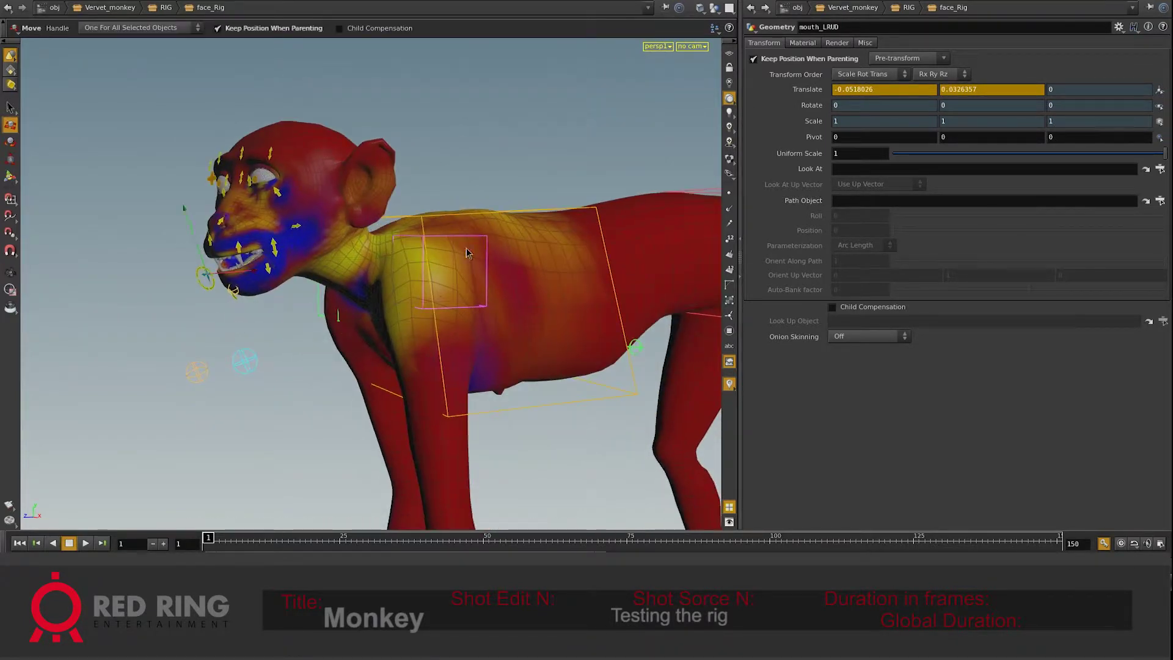
left_click(467, 252)
mouse_move(390, 216)
left_mouse_down()
mouse_move(368, 250)
mouse_move(405, 302)
mouse_move(343, 262)
left_mouse_up()
scroll(317, 245, "up", 5)
left_click(311, 196)
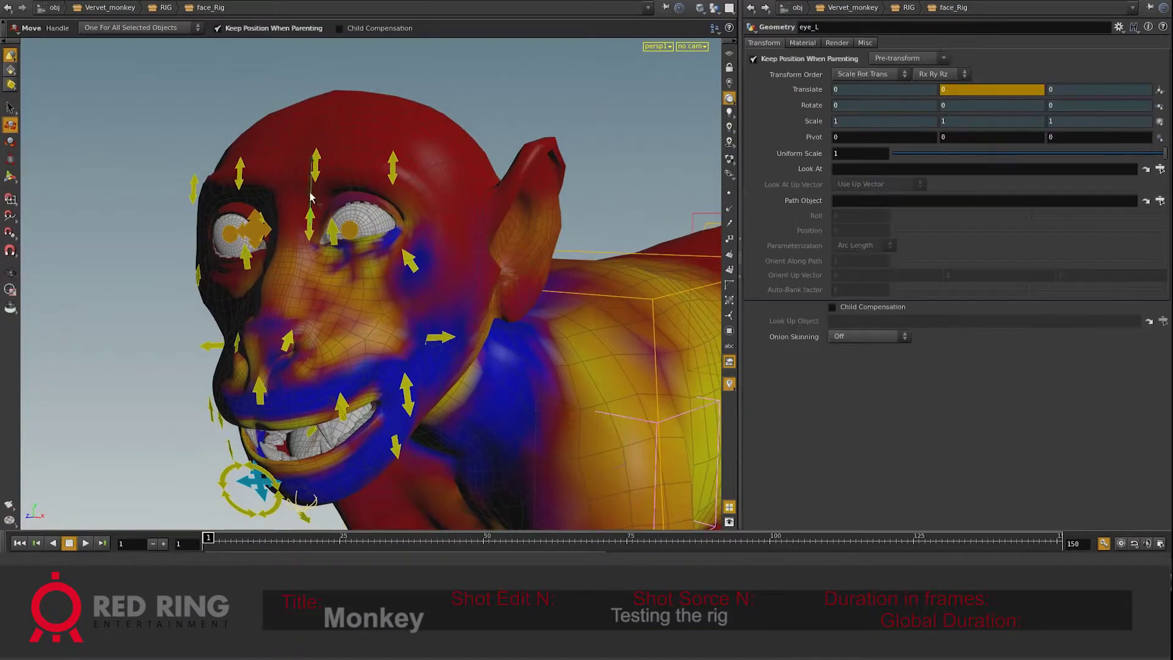
scroll(455, 221, "down", 5)
left_click_drag(455, 222, 493, 330, "alt")
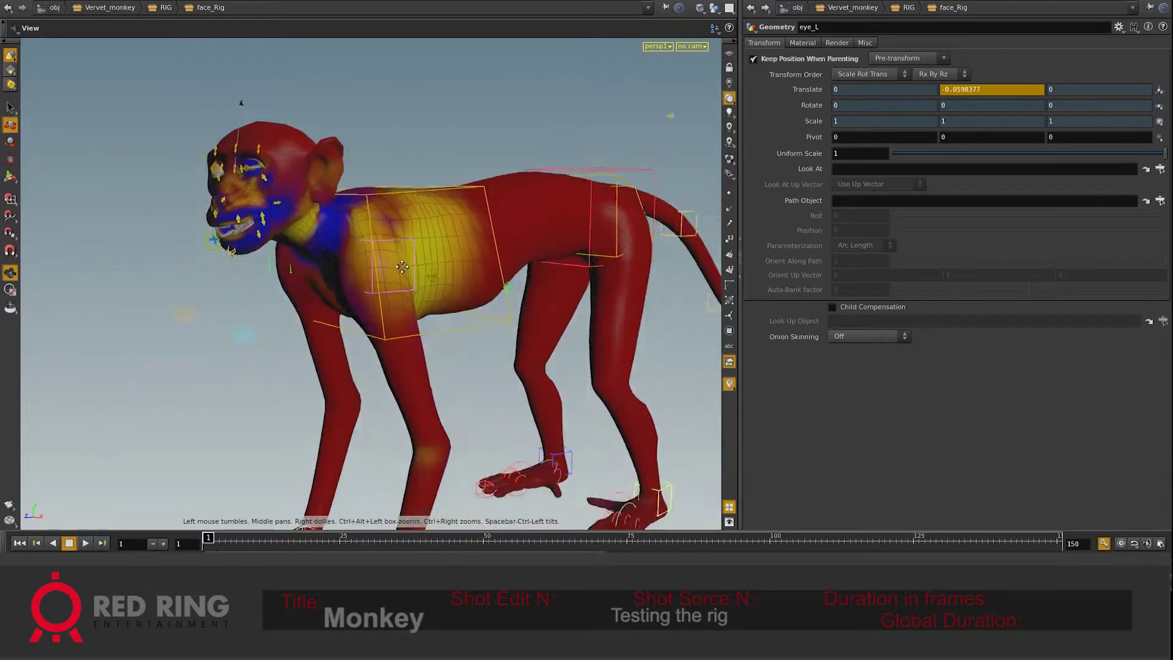
scroll(494, 330, "up", 2)
left_click(819, 11)
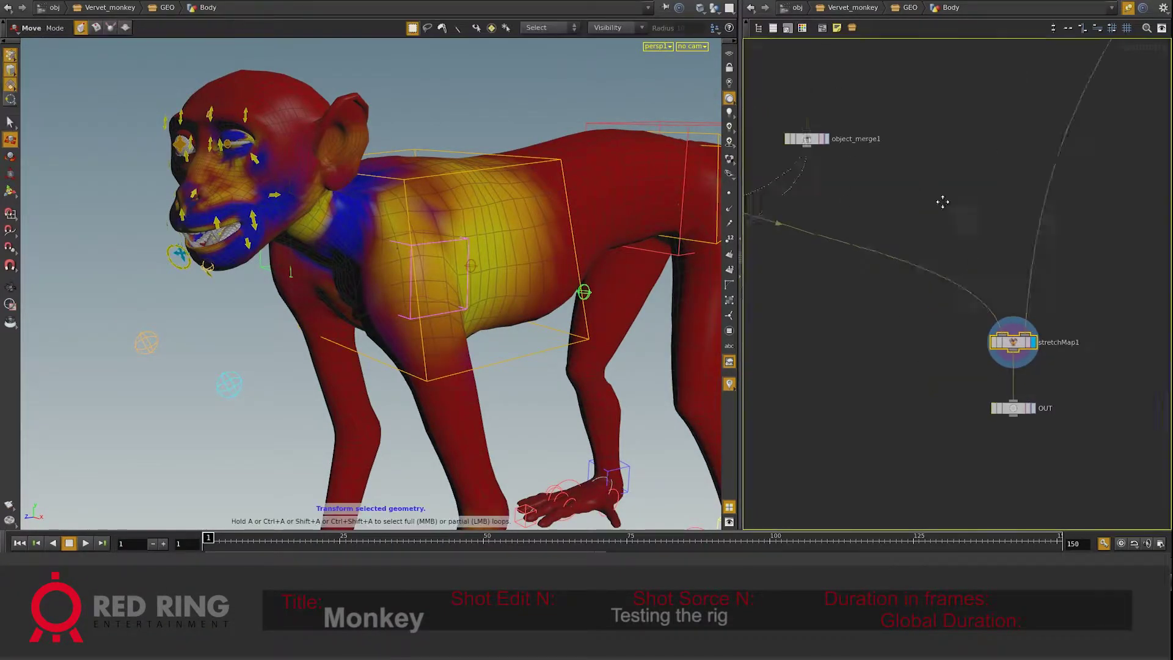
- Set the display flag on Body_deform and review the vervet_monkey_V_Body_blend blend shape settings
middle_click_drag(943, 202, 1154, 265)
left_click(846, 184)
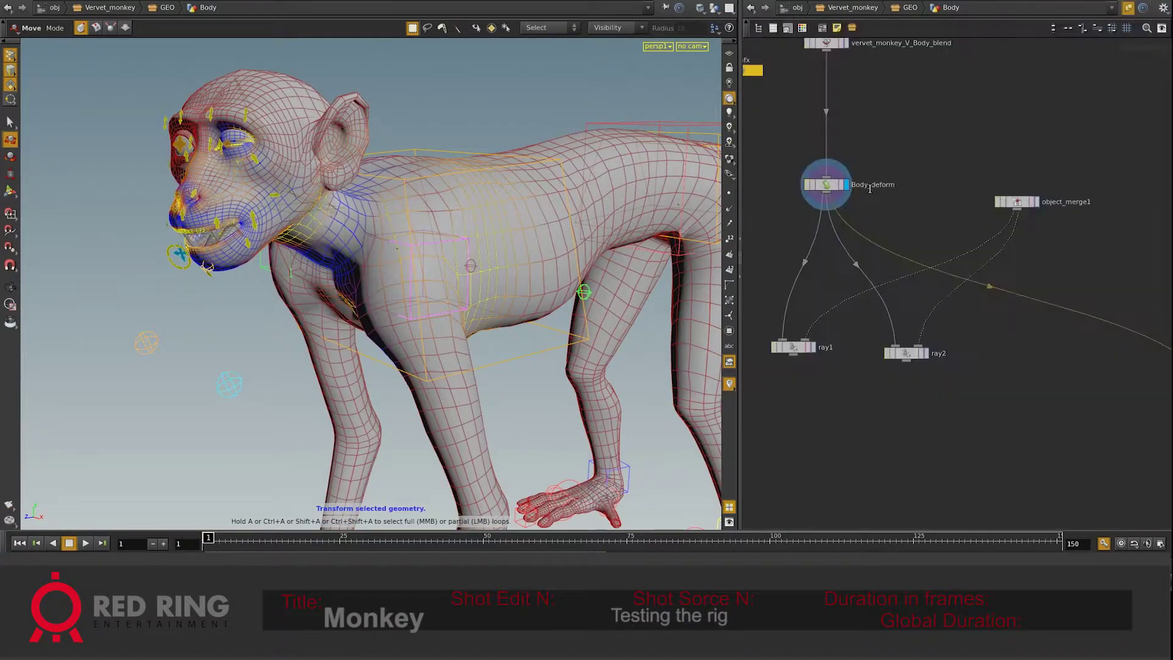
middle_click_drag(831, 45, 831, 169)
left_click(830, 158)
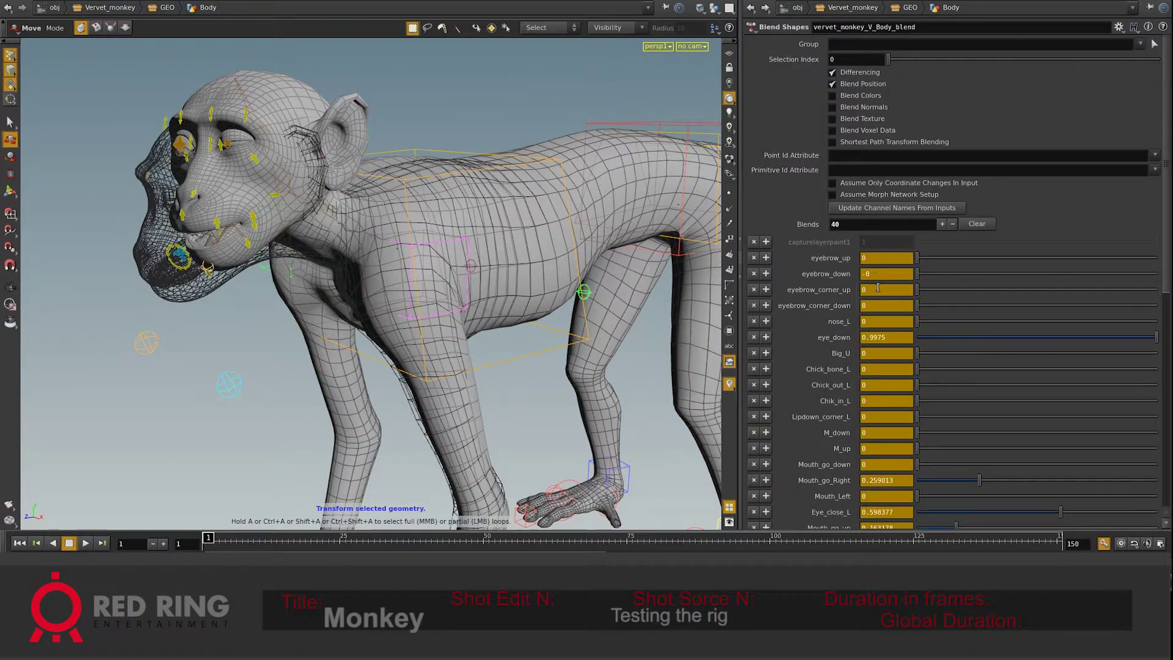
scroll(1148, 234, "down", 5)
scroll(1148, 220, "down", 5)
scroll(1152, 202, "down", 5)
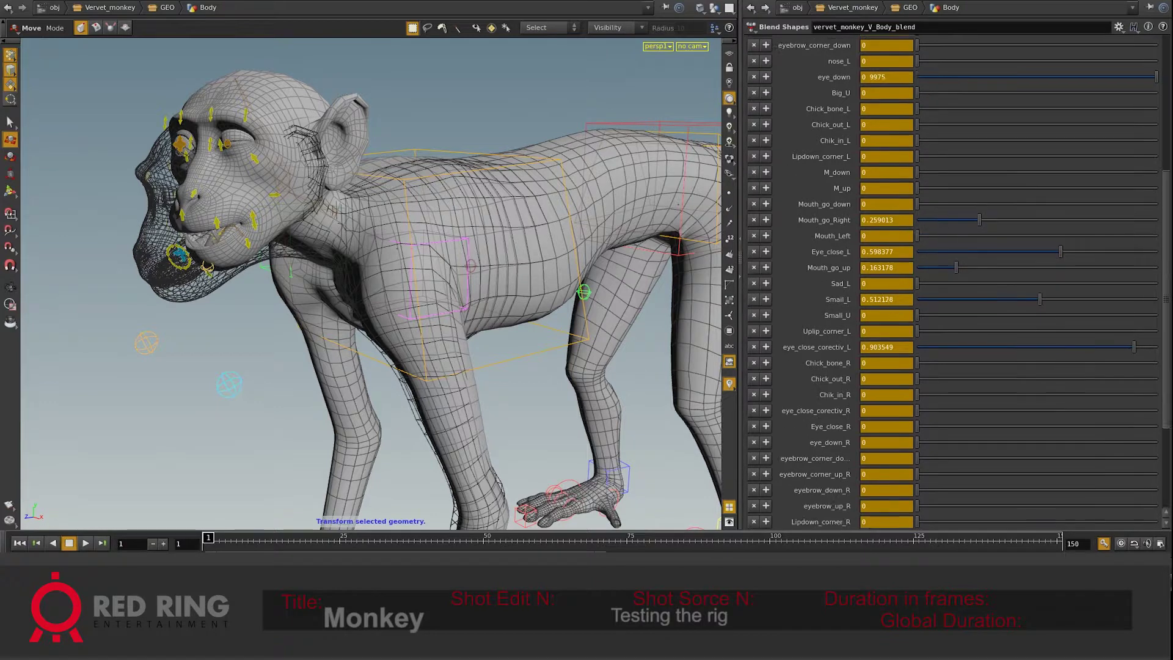
scroll(1156, 171, "up", 15)
key("p")
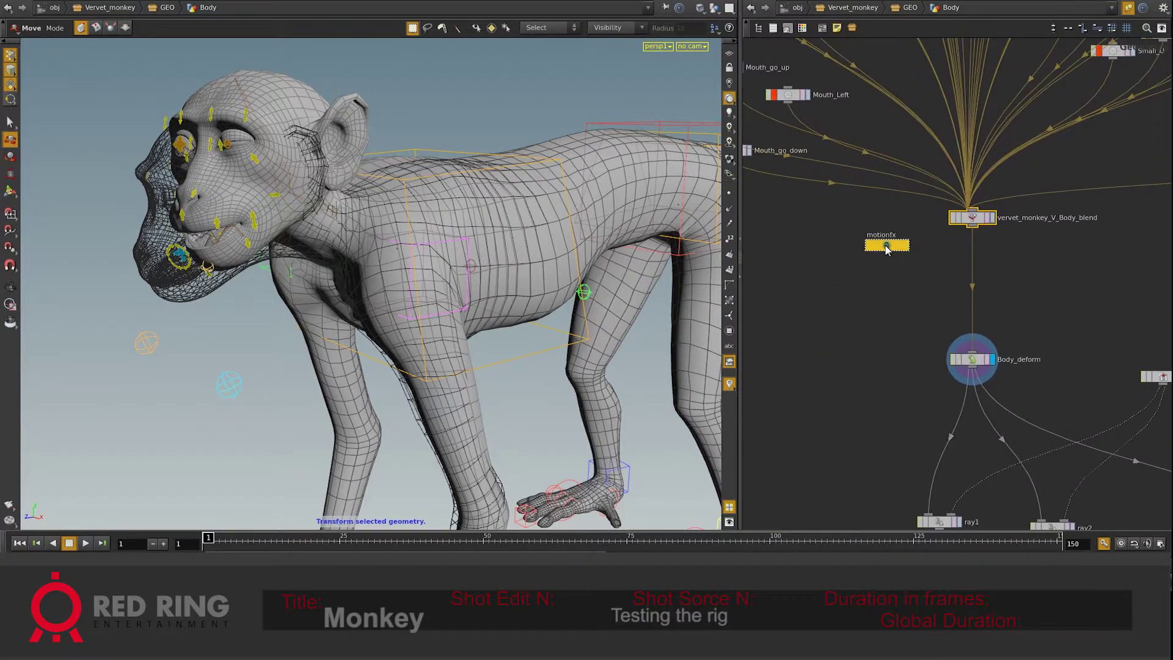
- Inspect the motionfx network's EYE_L node chain, then return to the Vervet_monkey level
double_click(883, 241)
scroll(892, 312, "up", 3)
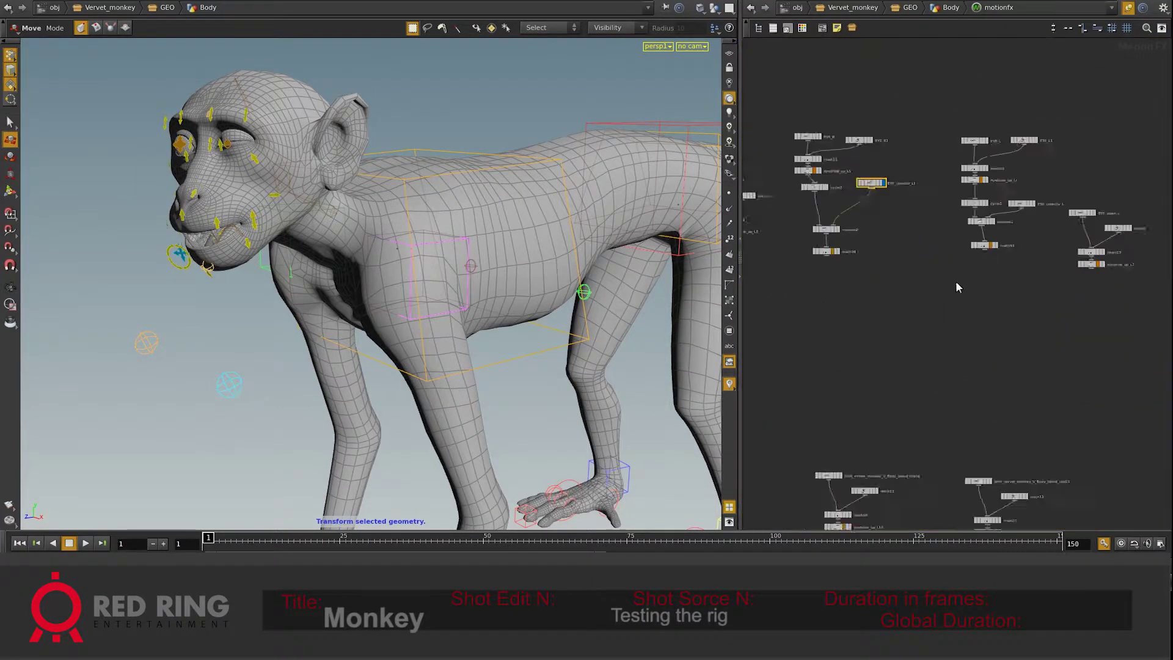
scroll(911, 127, "up", 3)
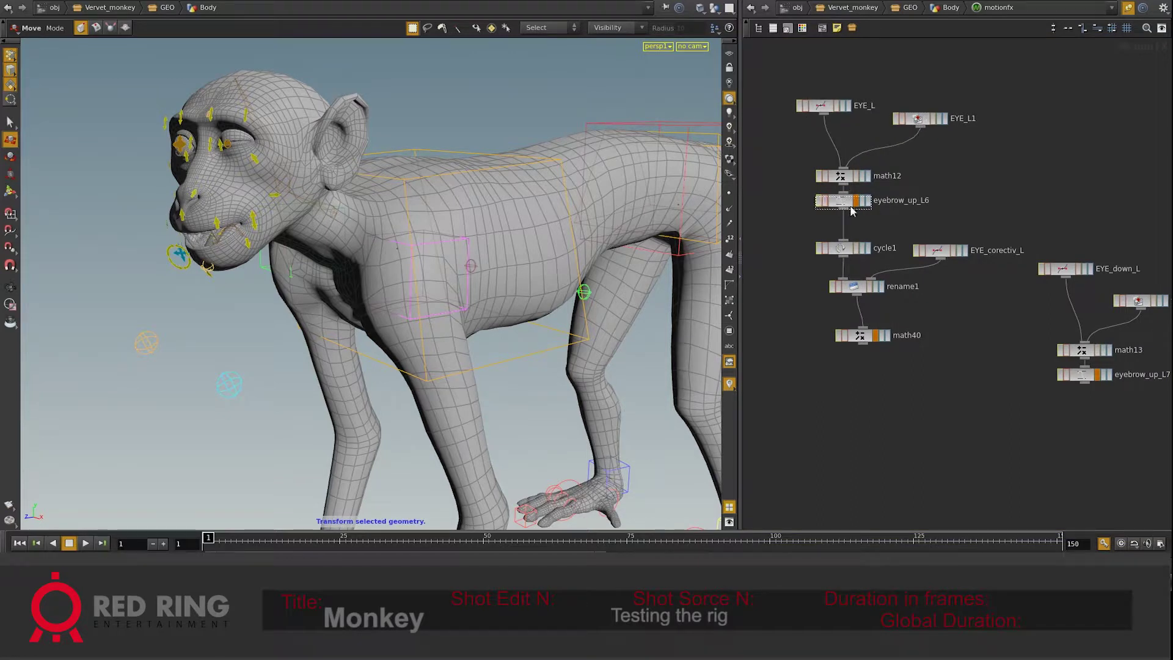
middle_click_drag(865, 234, 883, 229)
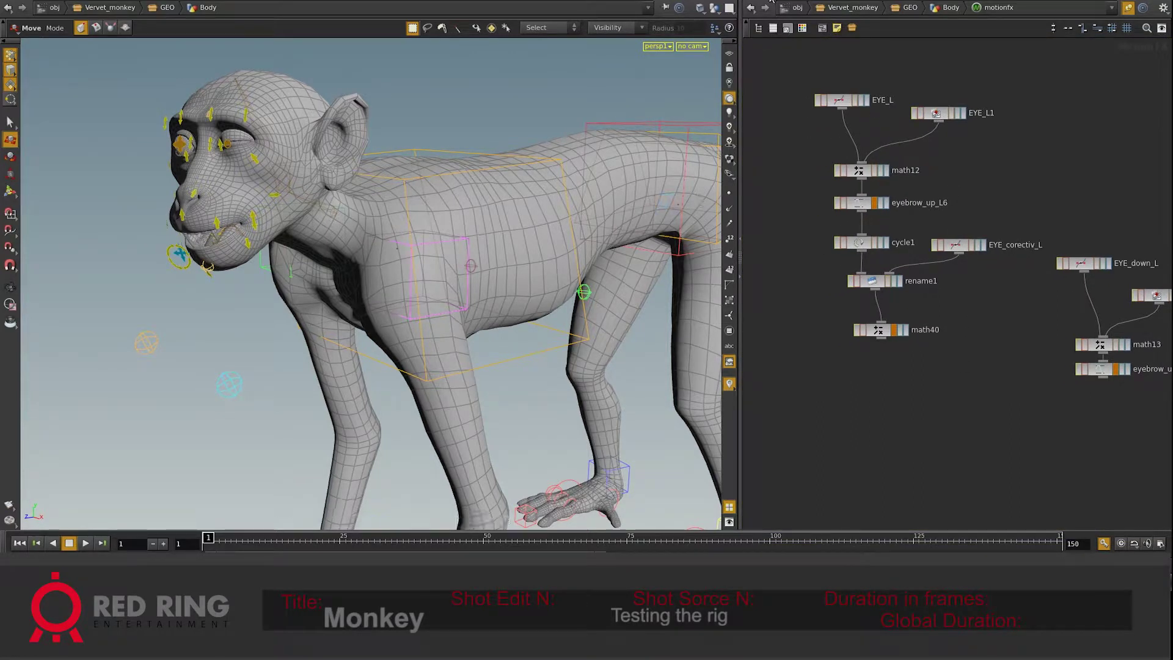
key("p")
key("p")
left_click(843, 8)
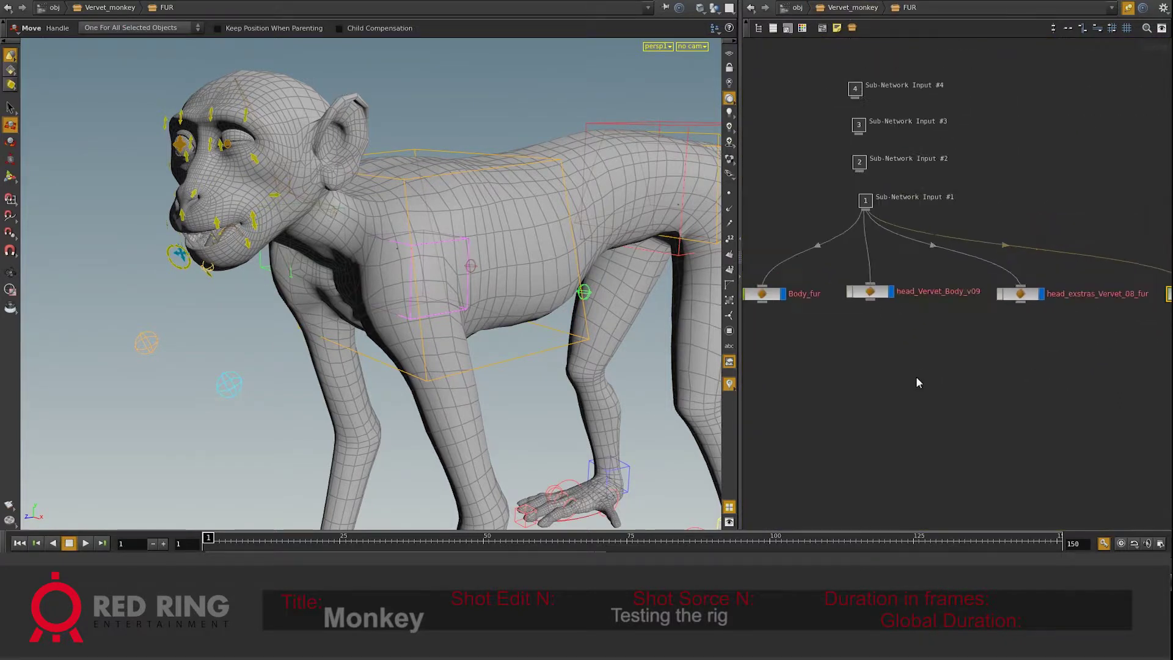
- Turn on the display of the four fur nodes and tumble to a side view of the furred monkey
key("p")
left_click(857, 76)
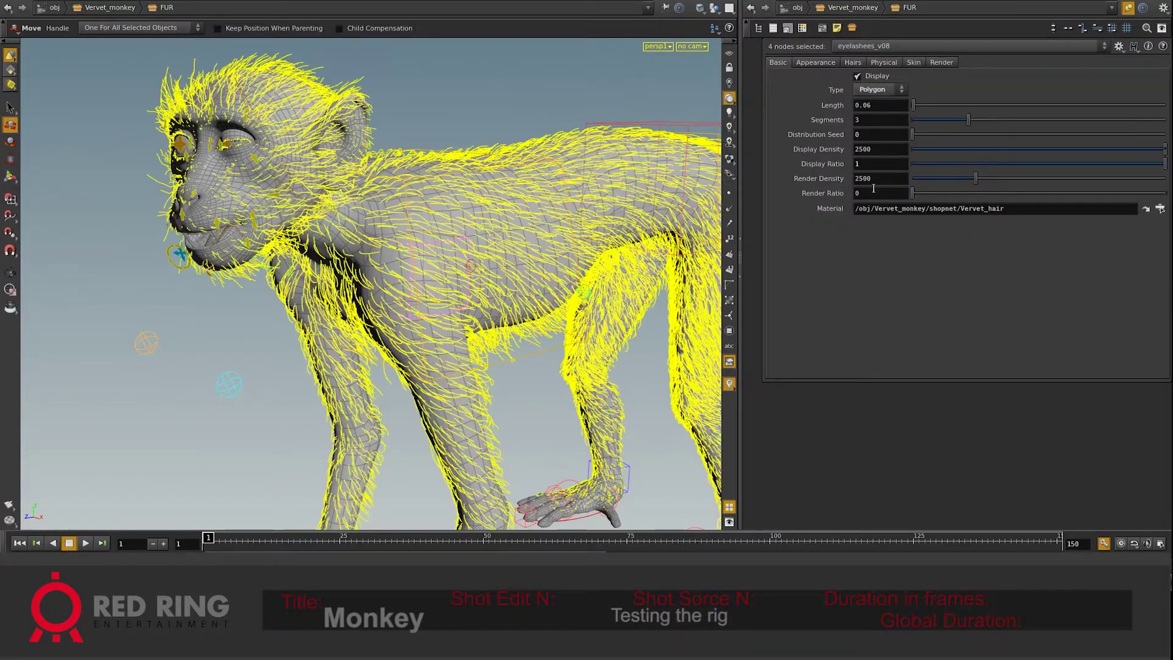
key("p")
left_click(944, 425)
mouse_move(568, 245)
left_mouse_down()
mouse_move(506, 278)
mouse_move(466, 349)
left_mouse_up()
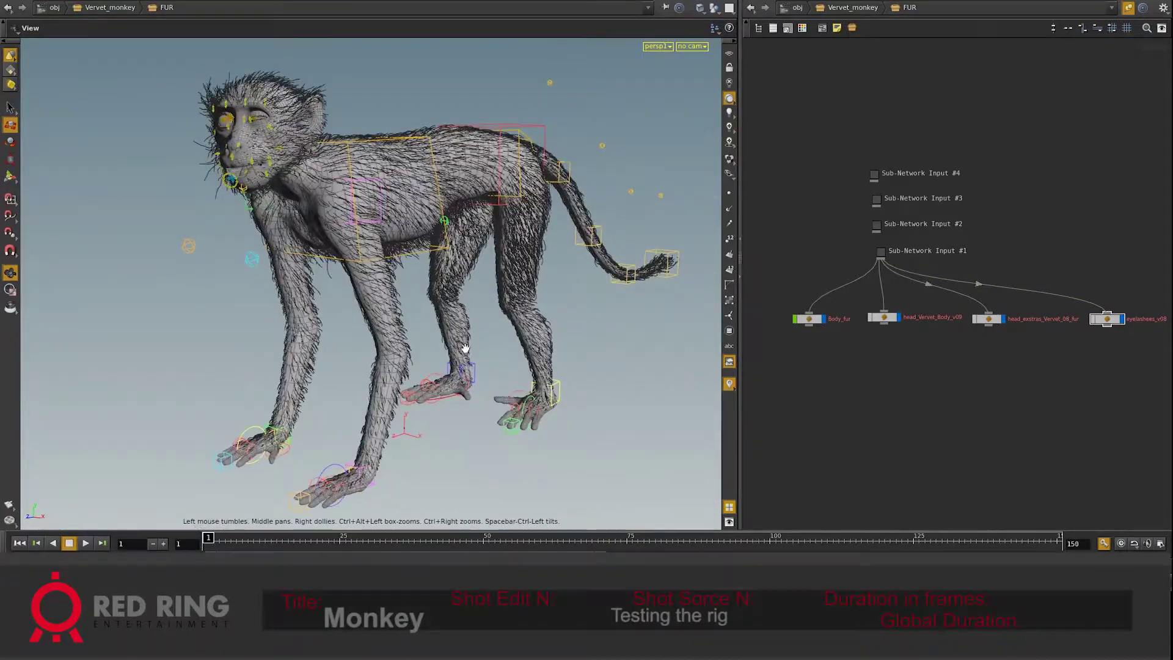
- Hide the fur again, check the bare mesh and eyelashees_v08 settings, and return to Vervet_monkey
left_click_drag(764, 313, 763, 312)
key("r")
mouse_move(391, 342)
left_mouse_down()
mouse_move(420, 396)
mouse_move(404, 407)
left_mouse_up()
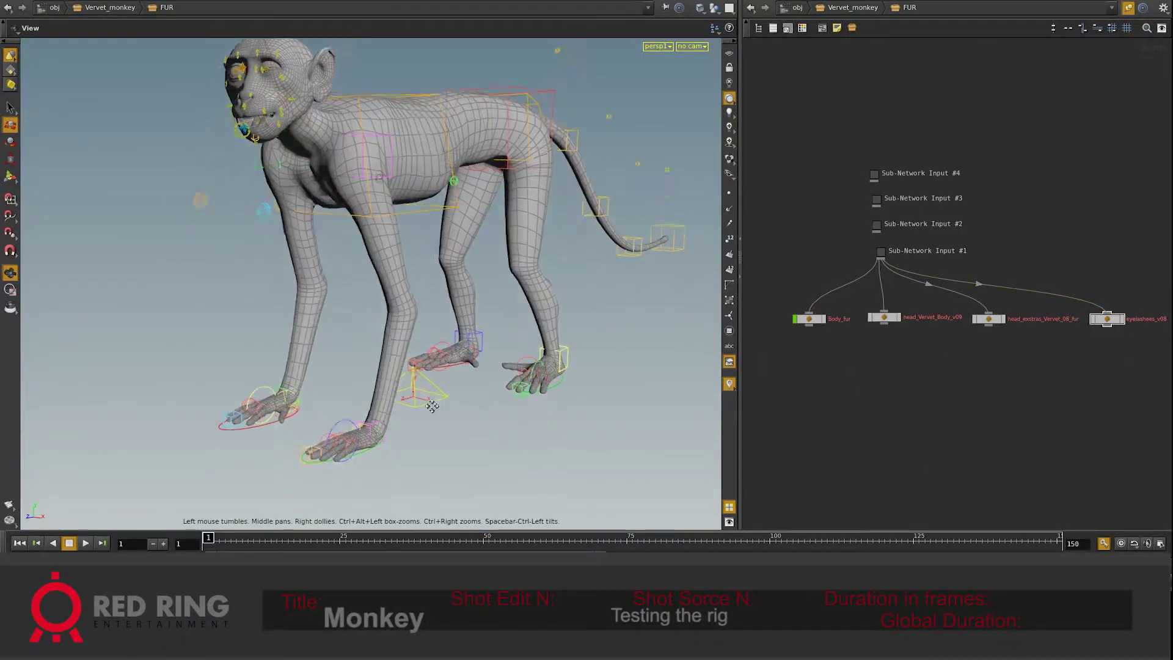
left_click(822, 26)
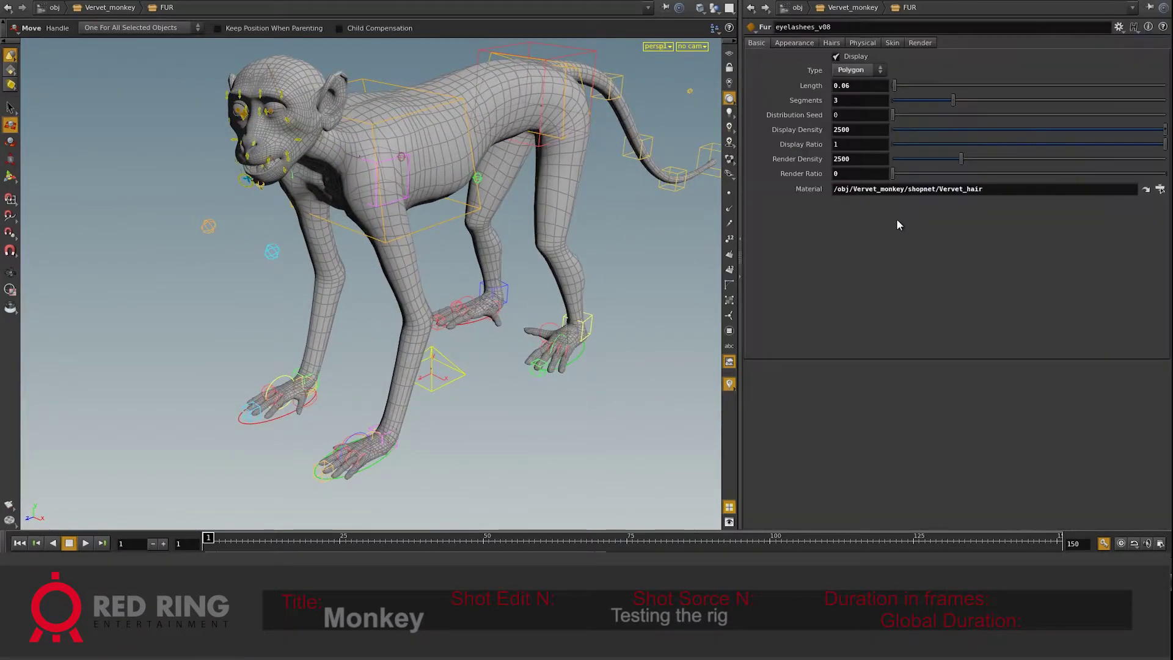
mouse_move(581, 264)
left_mouse_down()
mouse_move(553, 265)
mouse_move(591, 324)
mouse_move(647, 324)
mouse_move(721, 354)
left_mouse_up()
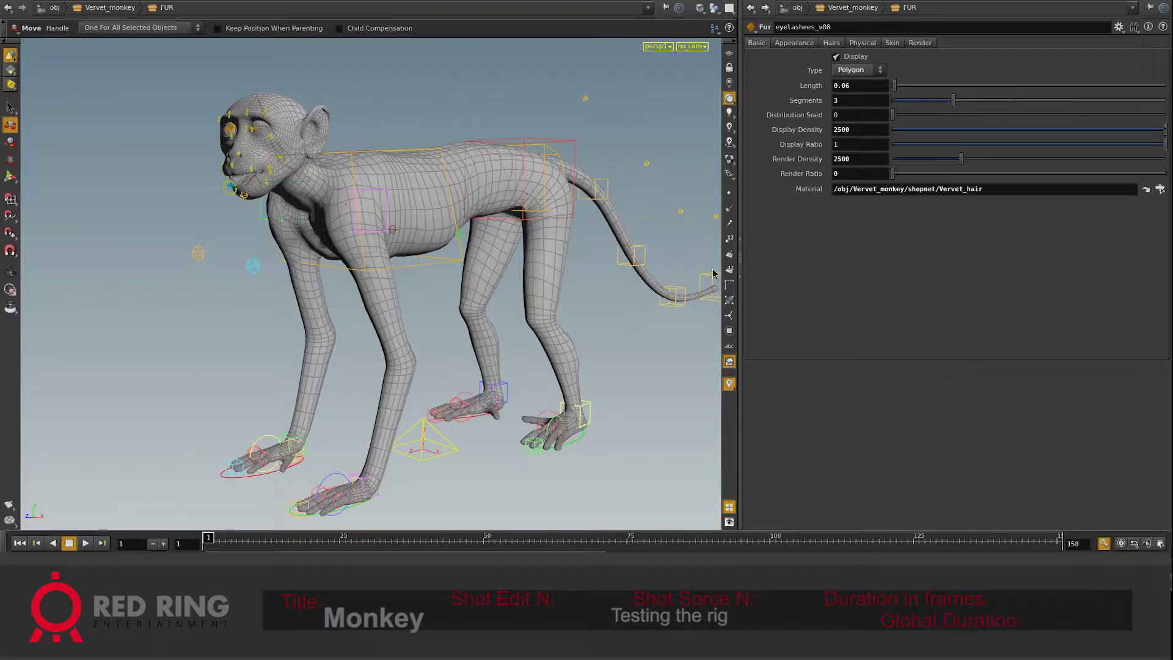
left_click_drag(523, 362, 702, 317)
key("t")
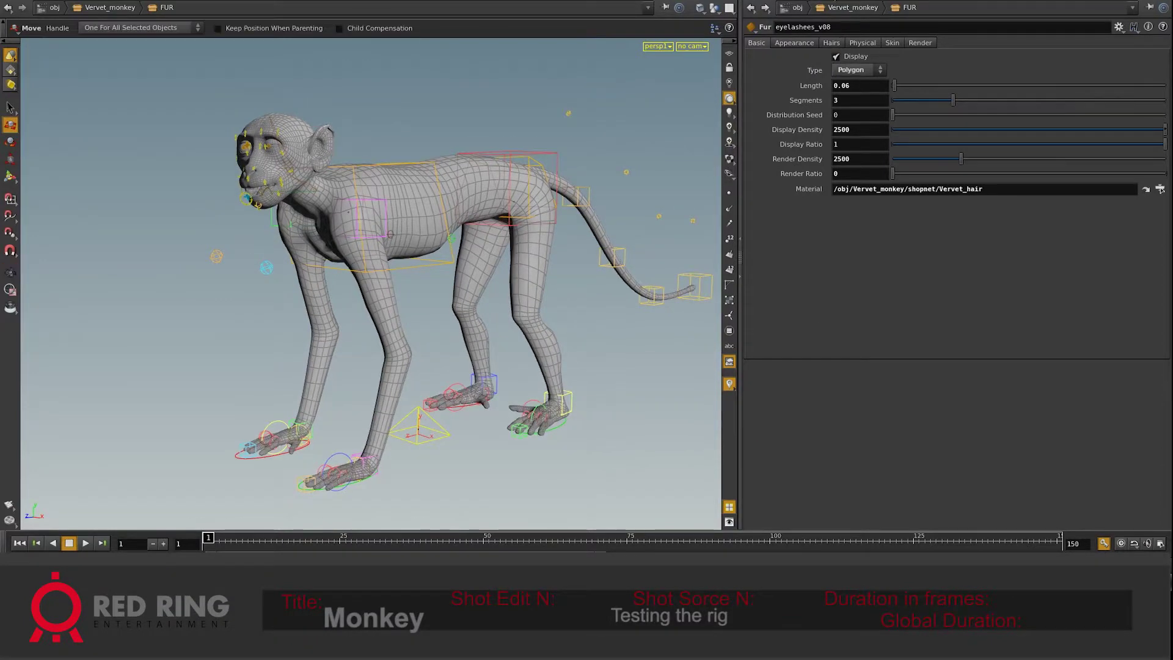
key("u")
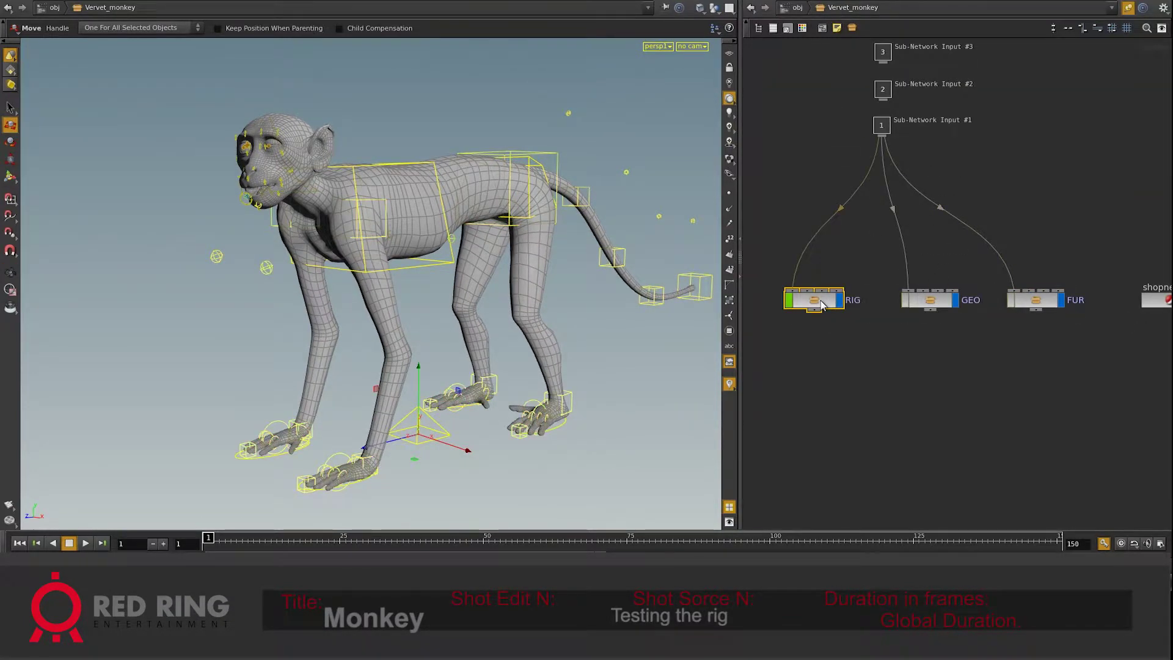
- From /obj, open the Vervet_monkey asset's parameters and show the Body rig controls tab
key("u")
left_click(764, 7)
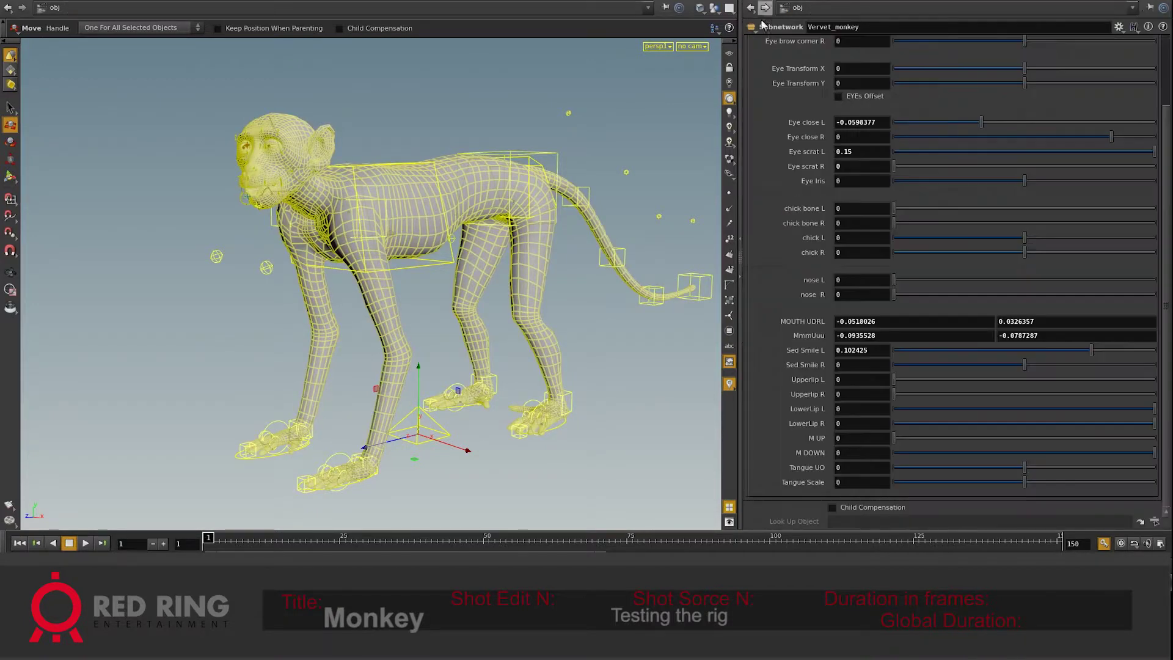
scroll(1042, 193, "up", 2)
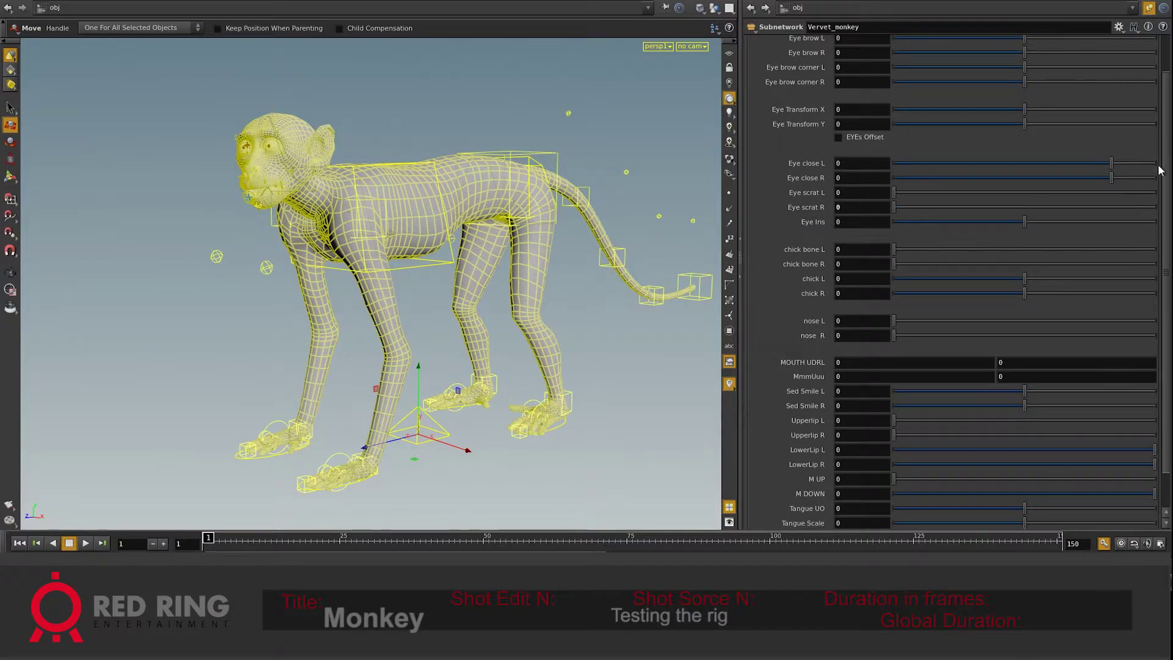
scroll(927, 79, "up", 2)
left_click(785, 57)
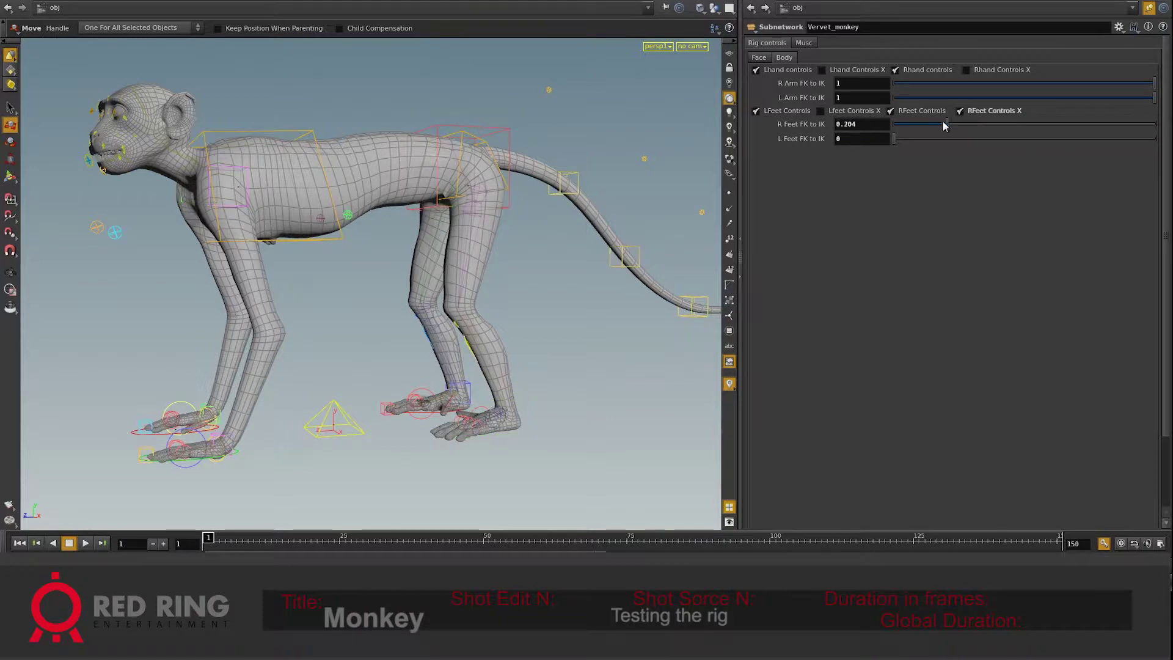
- Enable the hand Controls X option and rotate the hind leg controls so a foot lifts forward
left_click(915, 98)
left_click_drag(340, 340, 380, 348, "alt")
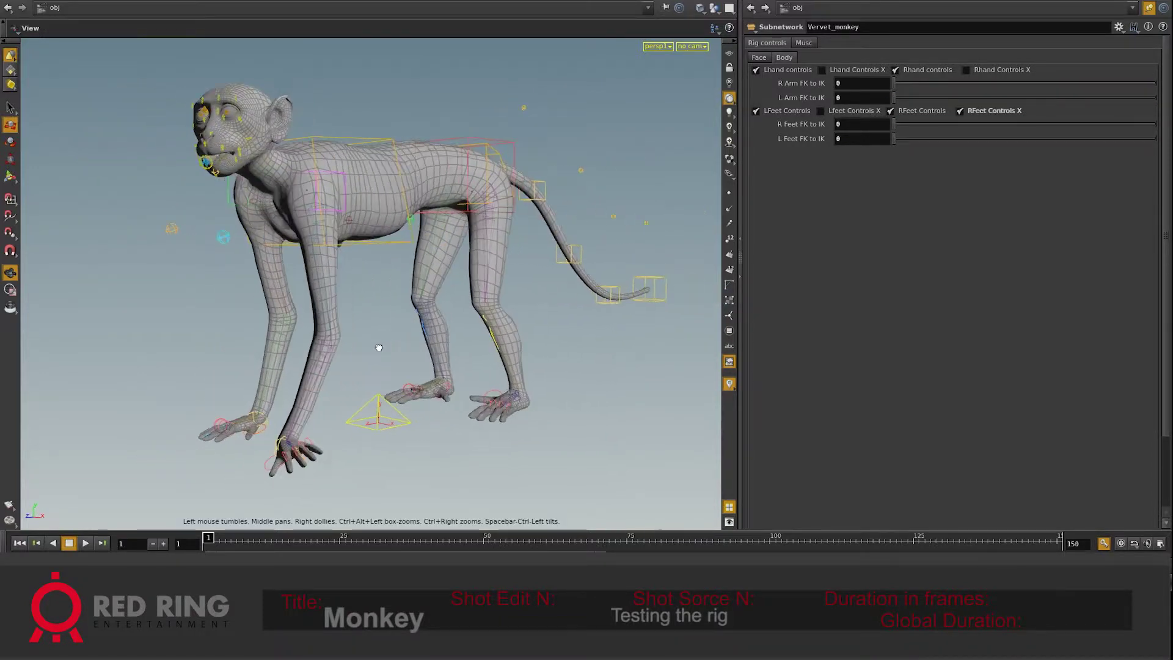
right_click_drag(380, 349, 548, 158, "alt")
right_click_drag(573, 257, 472, 136, "alt")
key("r")
left_click_drag(471, 136, 408, 119)
left_click(382, 239)
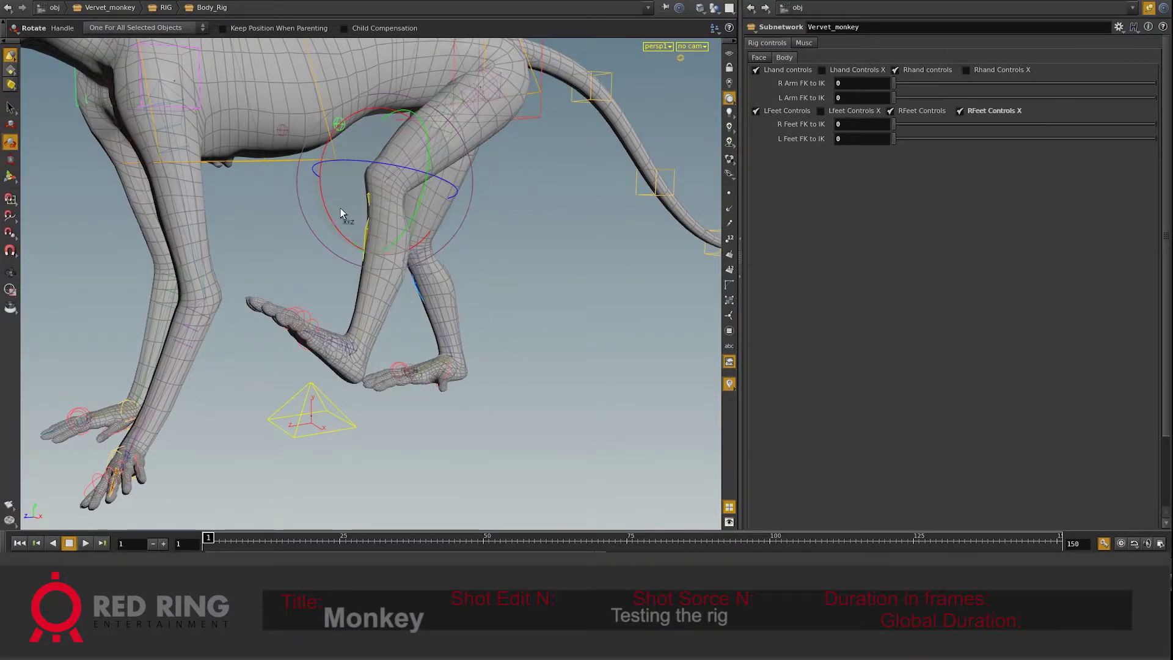
left_click_drag(343, 215, 408, 253)
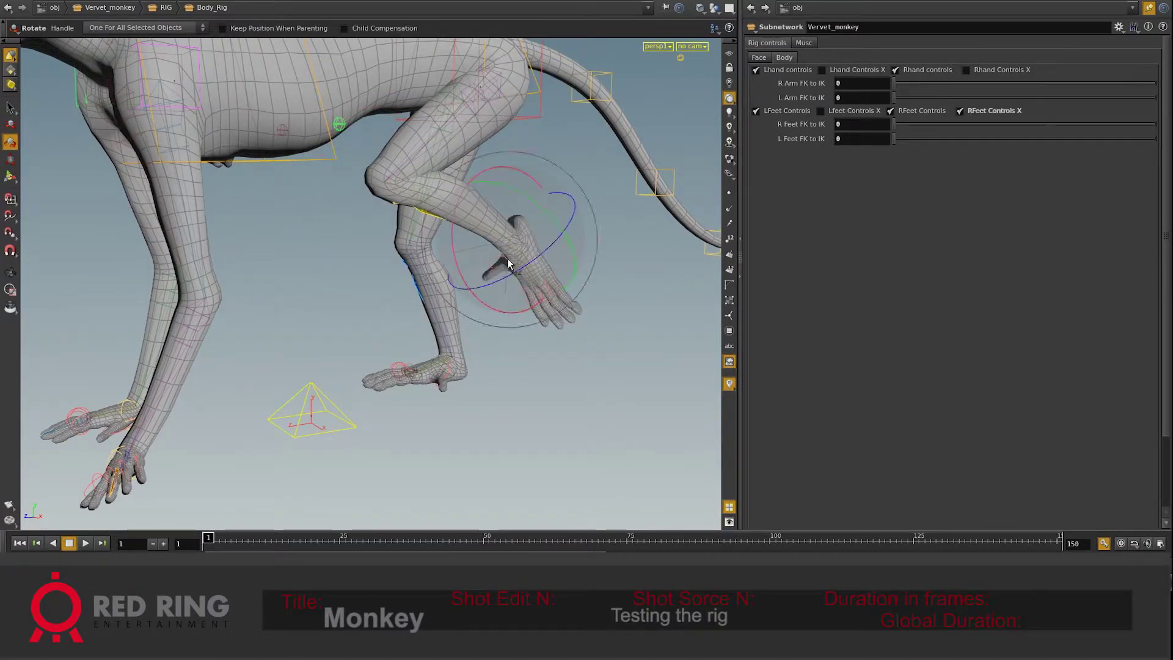
- Reframe the view on the legs and swing the rear leg forward and up at the hip
key("Escape")
left_click_drag(512, 333, 460, 367)
right_click_drag(461, 367, 566, 277)
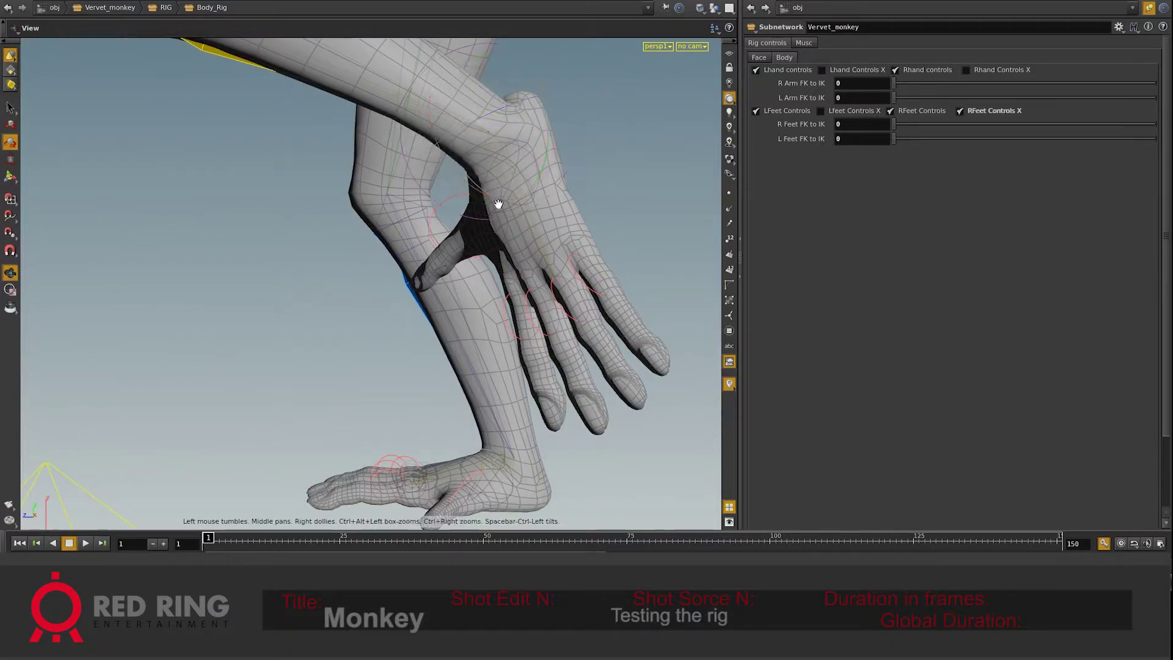
right_click_drag(498, 202, 427, 337)
middle_click_drag(427, 336, 489, 340)
mouse_move(489, 340)
left_mouse_down()
mouse_move(422, 349)
mouse_move(465, 342)
left_mouse_up()
key("r")
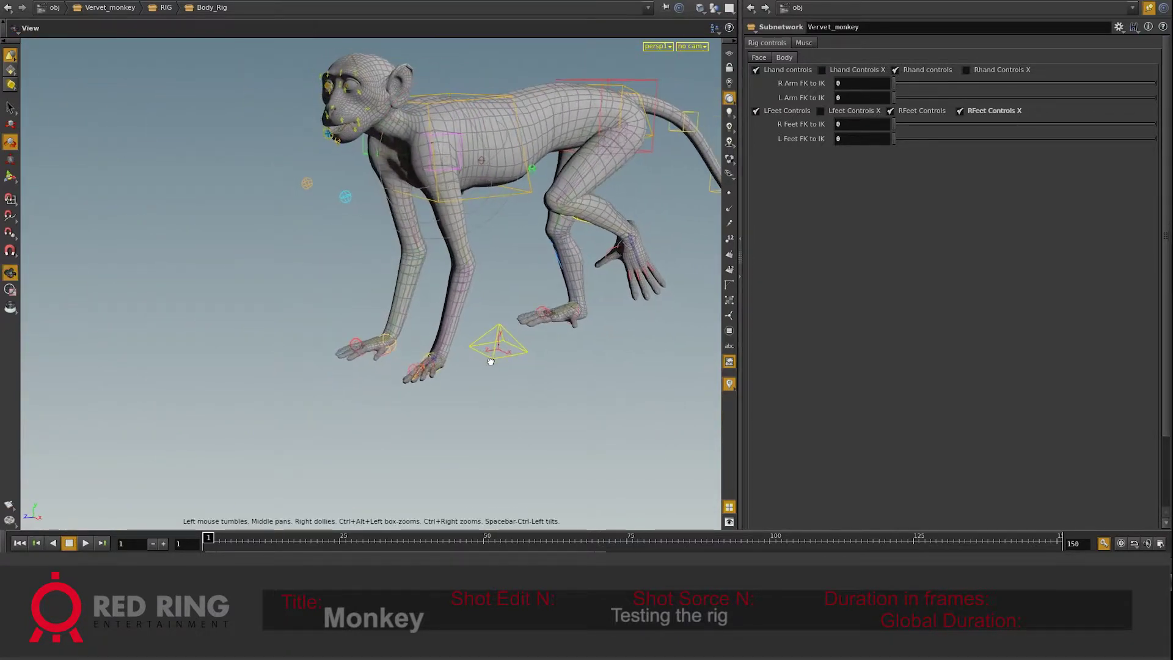
right_click_drag(489, 275, 934, 117)
left_click_drag(461, 154, 447, 139)
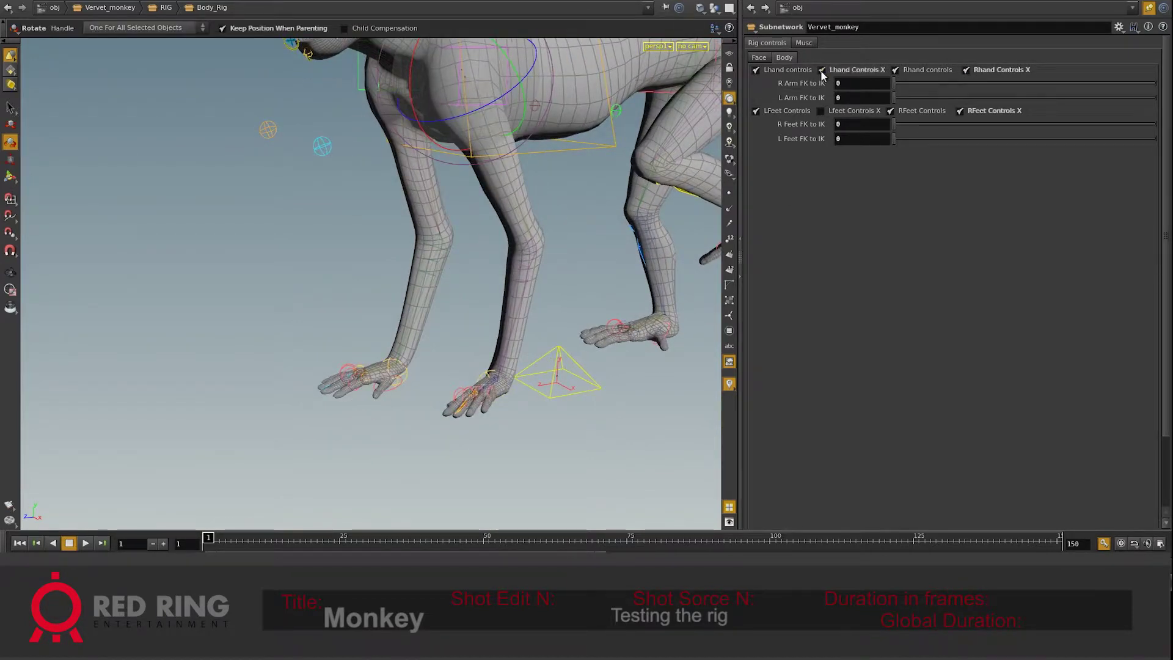
- Bend the forearm and raise the left arm at the shoulder so the hand reaches forward
left_click(465, 408)
mouse_move(492, 384)
right_mouse_down()
mouse_move(483, 366)
mouse_move(518, 331)
right_mouse_up()
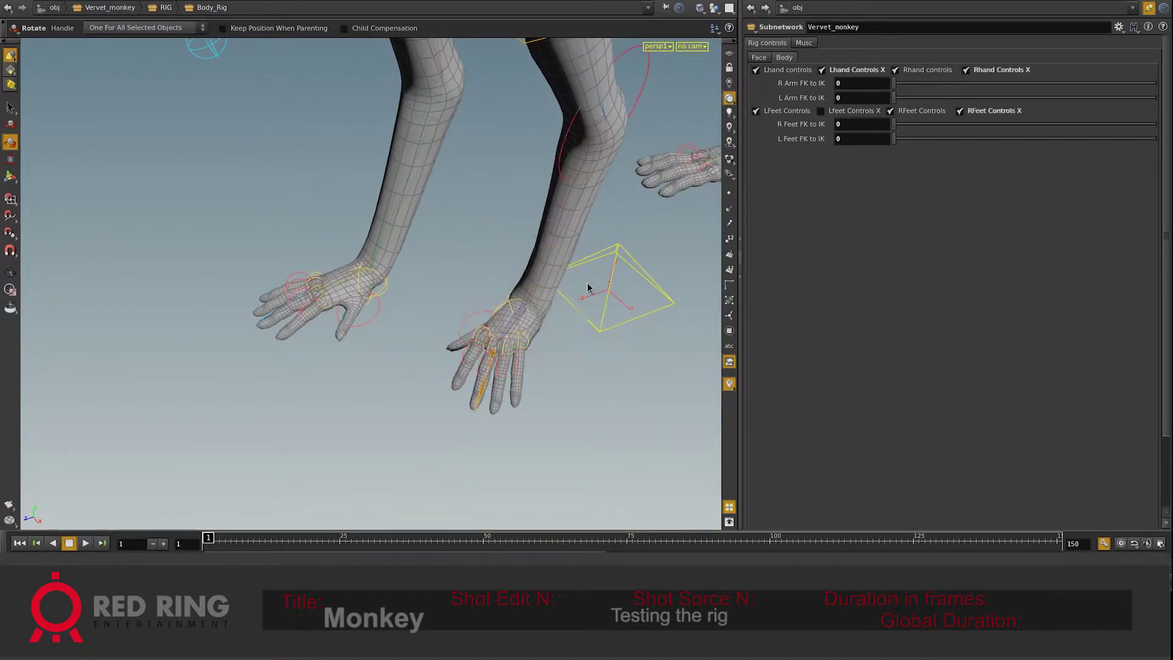
left_click_drag(588, 288, 459, 288)
mouse_move(430, 194)
left_mouse_down()
mouse_move(488, 184)
mouse_move(499, 305)
mouse_move(404, 281)
left_mouse_up()
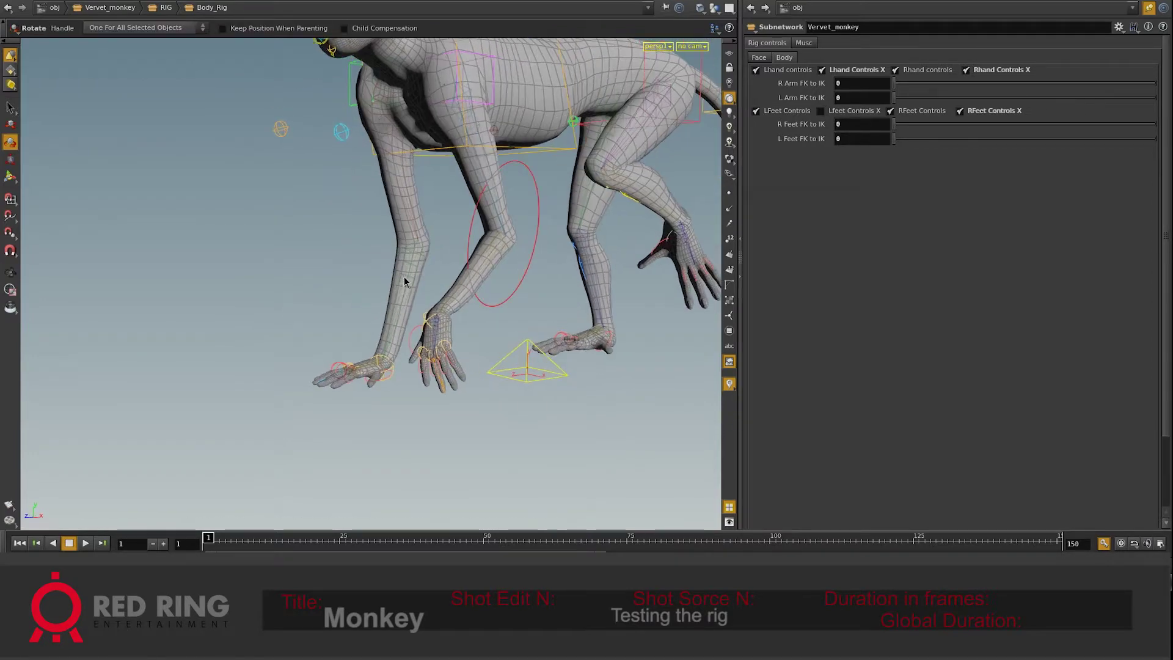
mouse_move(350, 153)
left_mouse_down()
mouse_move(301, 110)
mouse_move(412, 228)
mouse_move(340, 230)
mouse_move(425, 219)
left_mouse_up()
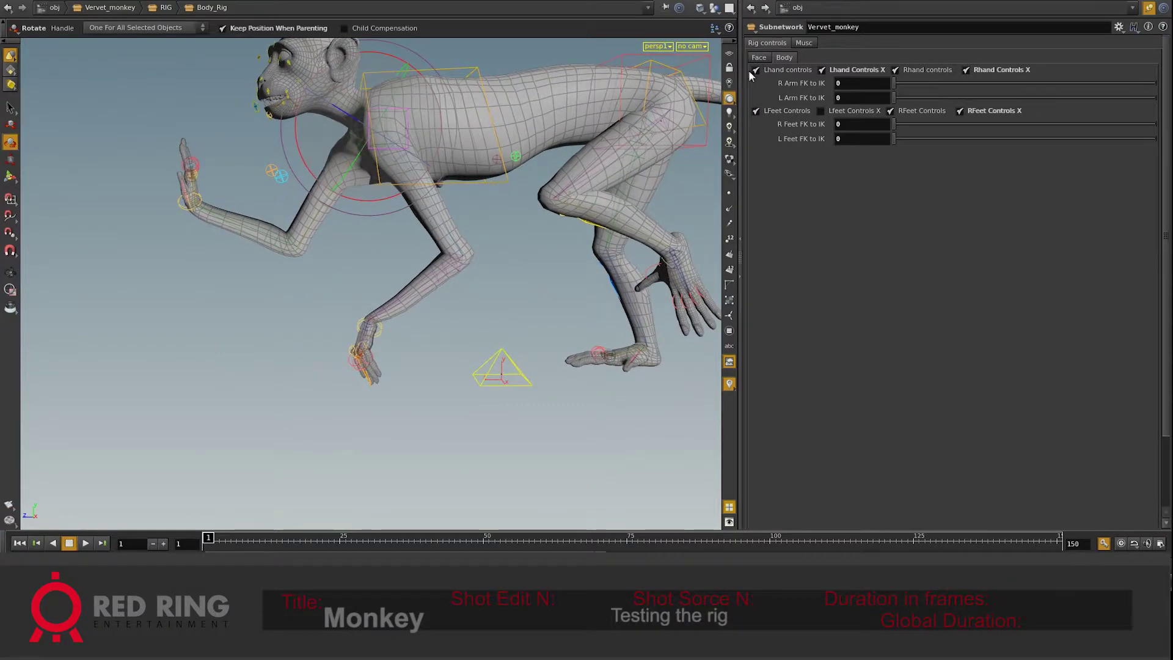
- Select the right leg and wrist controls and review the reaching pose from side and low front angles
left_click_drag(465, 256, 574, 287)
left_click(590, 299)
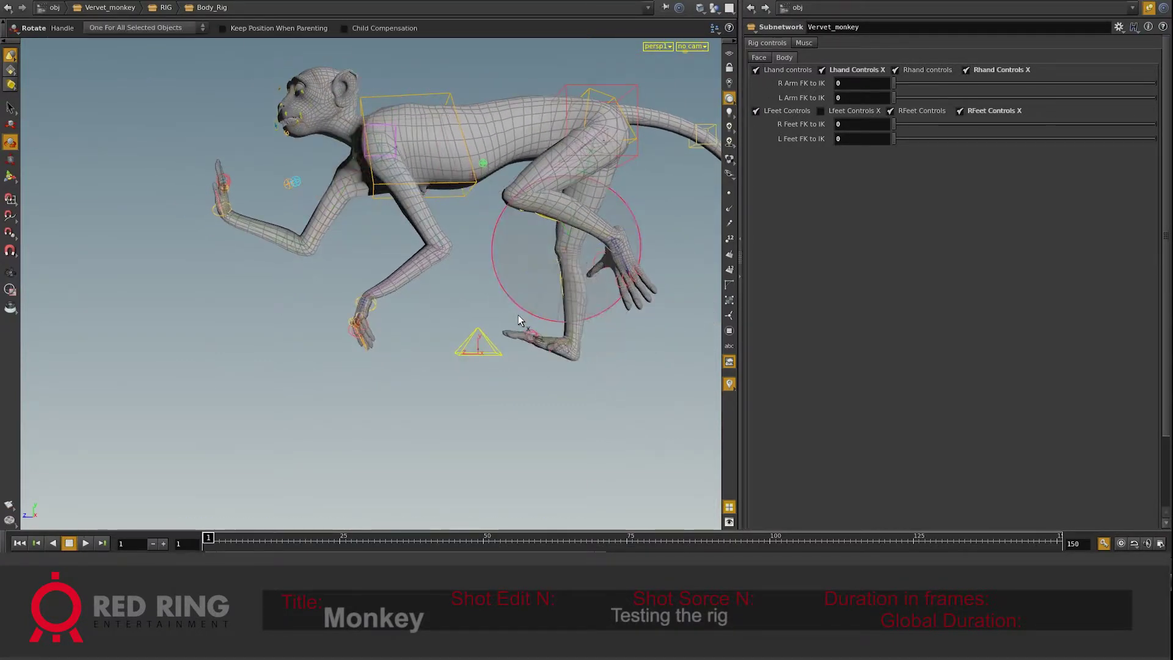
left_click_drag(508, 328, 529, 306)
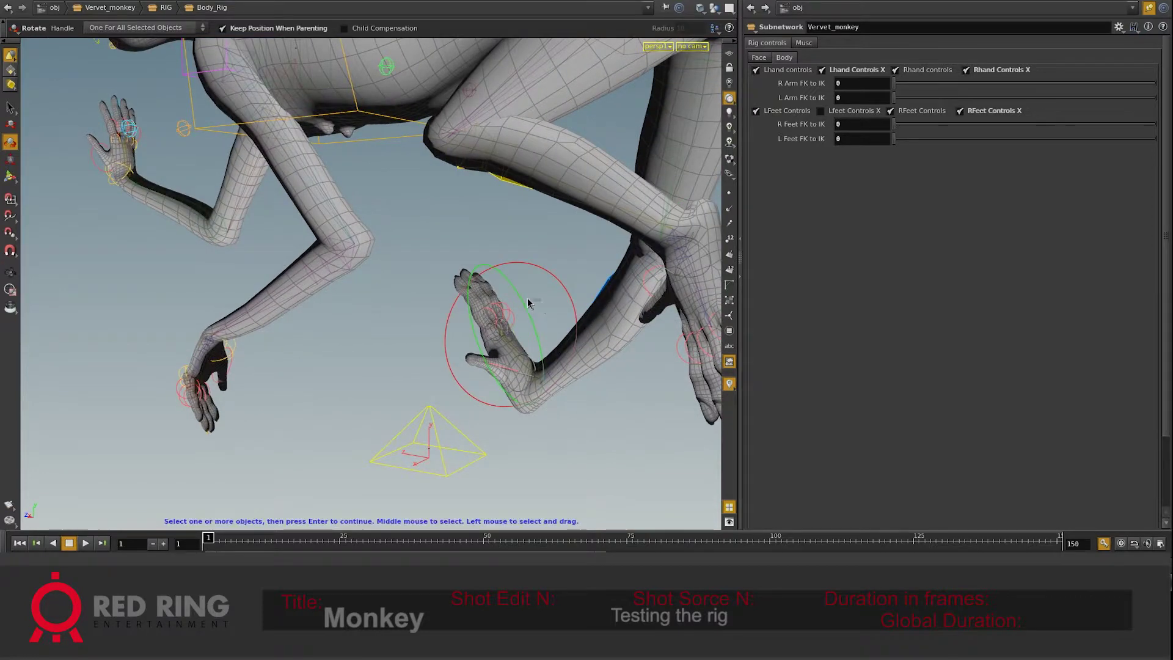
left_click(515, 359)
key("h")
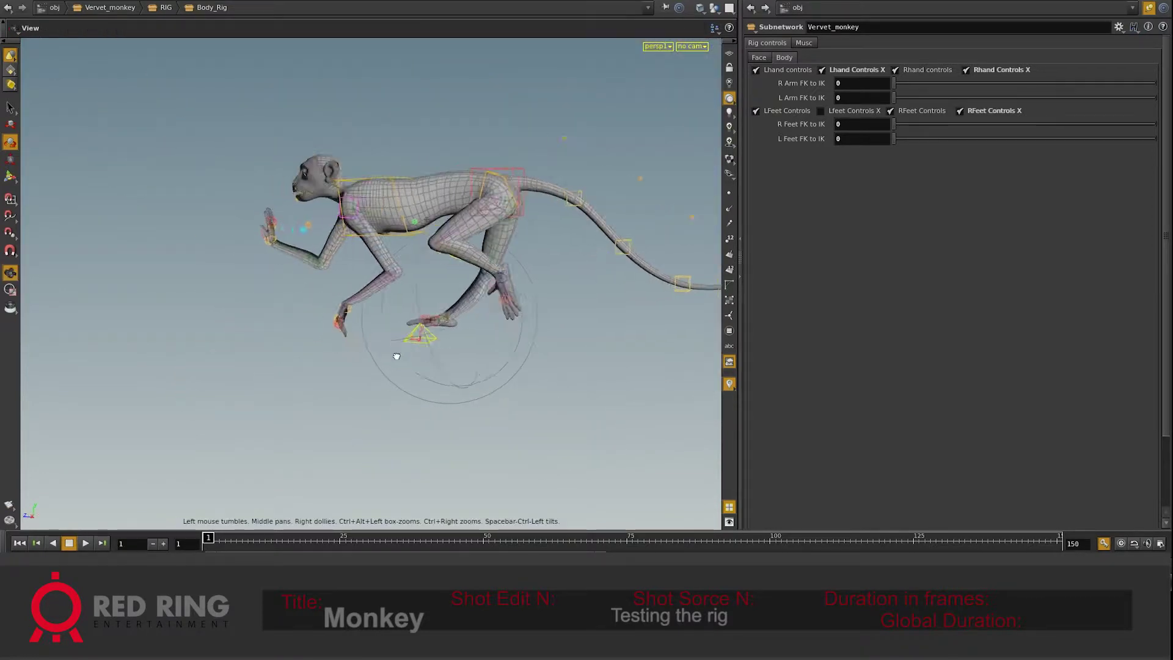
mouse_move(567, 442)
left_mouse_down()
mouse_move(556, 385)
mouse_move(565, 359)
mouse_move(610, 324)
left_mouse_up()
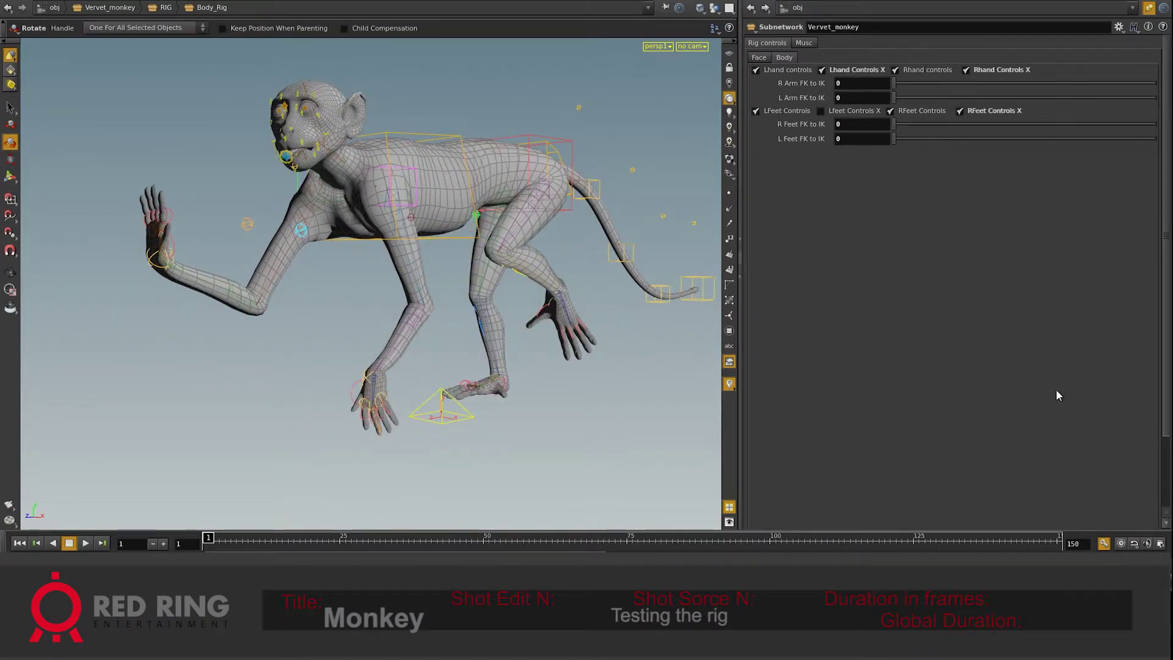
left_click(824, 22)
- Enter Vervet_monkey's RIG network and look inside face_Rig at the chin and mouth nodes
left_click(926, 327)
double_click(925, 325)
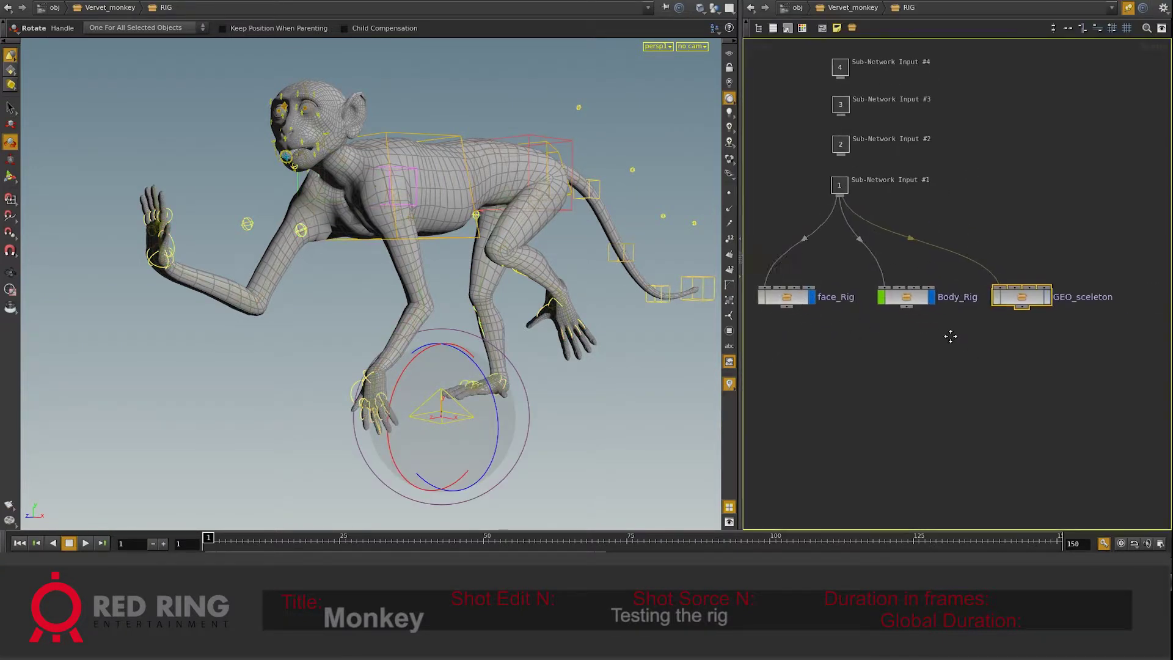
double_click(833, 258)
scroll(995, 324, "down", 3)
scroll(956, 256, "up", 4)
mouse_move(956, 256)
middle_mouse_down()
mouse_move(907, 246)
mouse_move(997, 301)
mouse_move(974, 248)
mouse_move(927, 329)
middle_mouse_up()
scroll(795, 326, "down", 3)
- Go back to the RIG level and open the Body_Rig network maximised to fill the window
key("u")
left_click(846, 269)
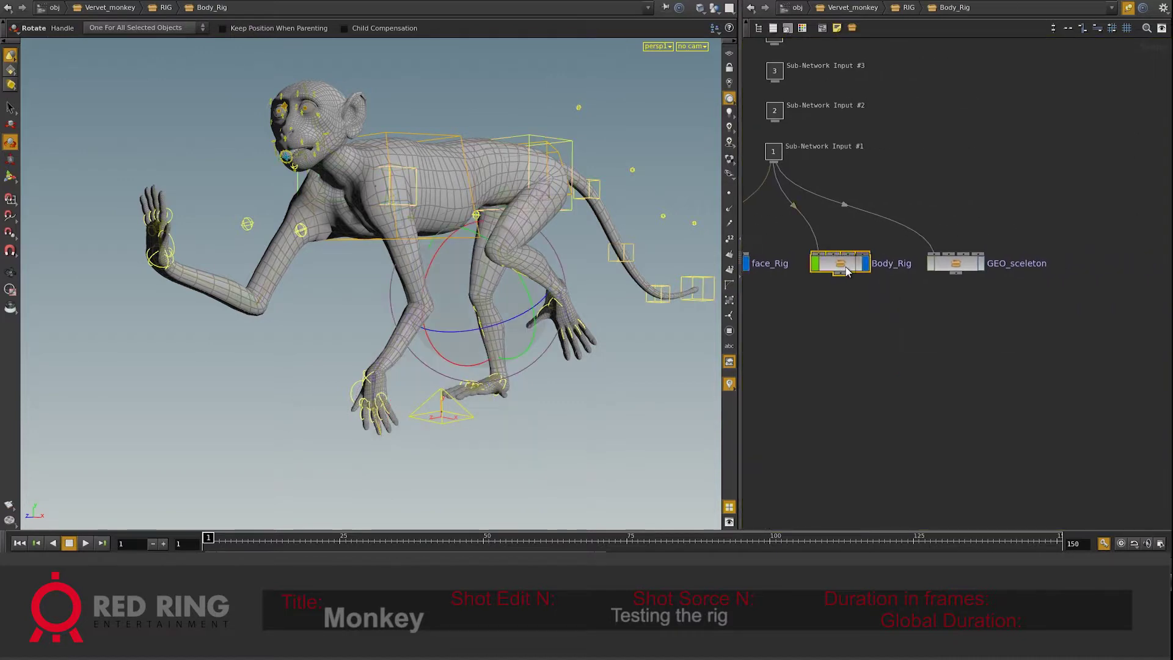
double_click(845, 268)
key("ctrl+b")
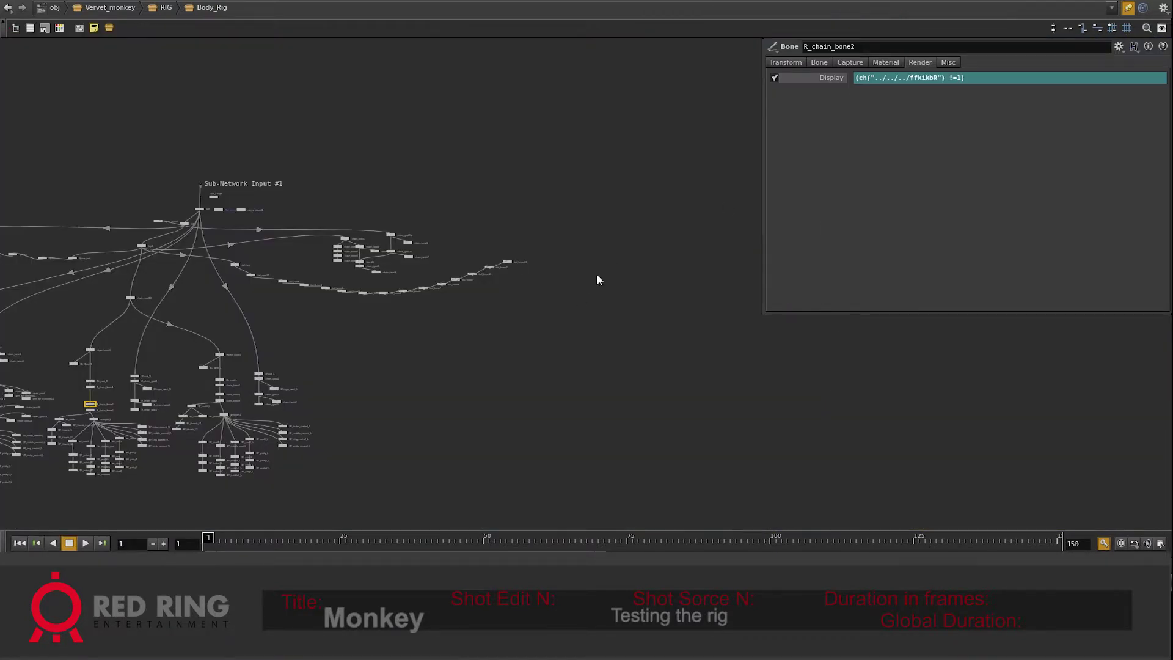
- Close the floating bone parameters and review the Body_Rig spine and arm bone nodes
key("p")
scroll(794, 294, "up", 3)
scroll(818, 220, "up", 3)
middle_click_drag(805, 232, 860, 225)
scroll(796, 230, "down", 5)
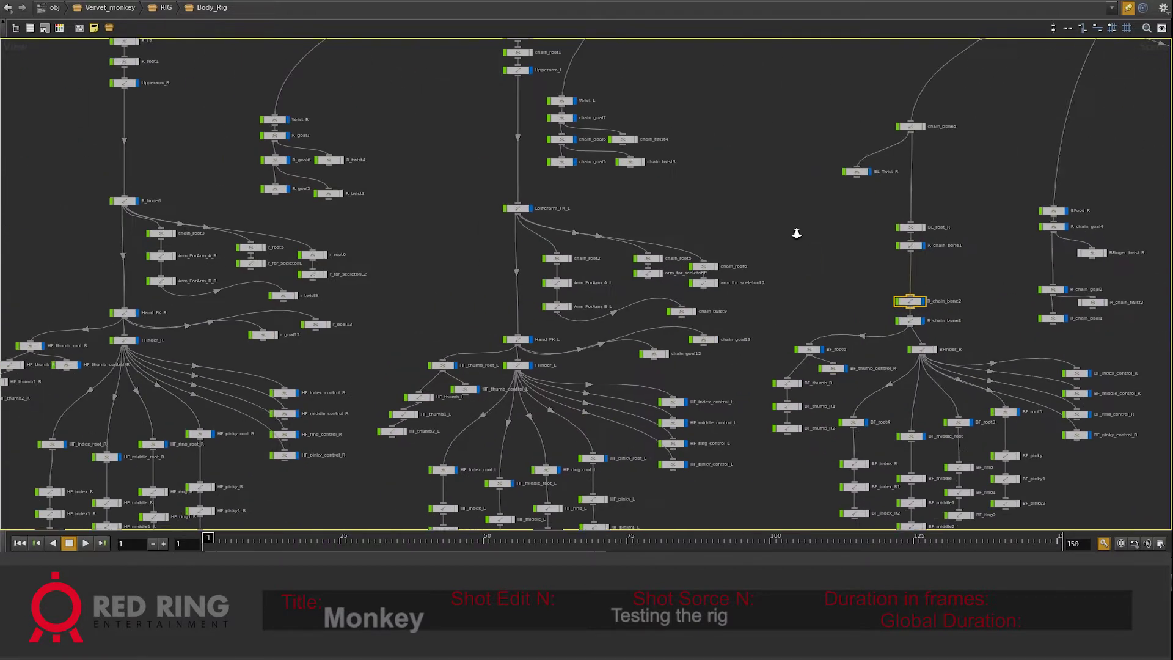
mouse_move(780, 228)
middle_mouse_down()
mouse_move(838, 255)
mouse_move(906, 390)
middle_mouse_up()
scroll(905, 389, "up", 2)
scroll(807, 358, "down", 3)
scroll(825, 358, "up", 4)
scroll(823, 351, "down", 1)
scroll(866, 357, "up", 1)
- Review the head, neck, Chest, clavicle, hand and finger bone nodes of Body_Rig
mouse_move(823, 350)
middle_mouse_down()
mouse_move(867, 358)
mouse_move(857, 263)
mouse_move(783, 178)
mouse_move(877, 257)
mouse_move(811, 188)
middle_mouse_up()
scroll(904, 359, "down", 1)
scroll(861, 271, "down", 2)
middle_click_drag(861, 270, 843, 264)
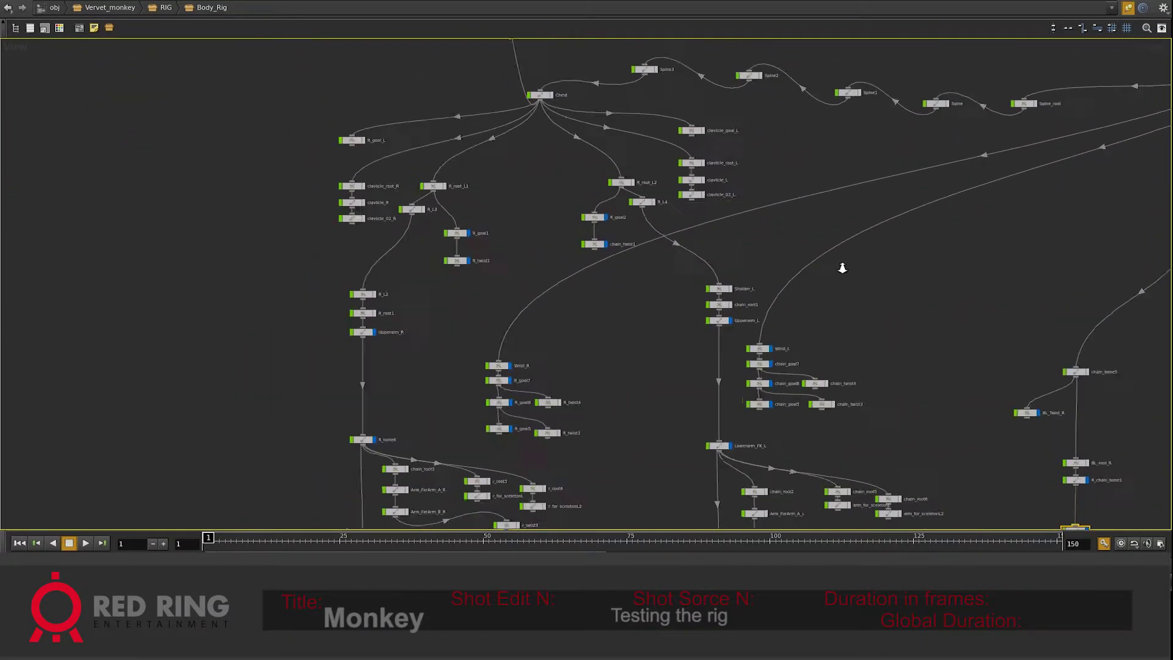
scroll(850, 264, "up", 2)
scroll(905, 424, "down", 1)
middle_click_drag(898, 438, 891, 251)
scroll(927, 308, "up", 1)
middle_click_drag(927, 308, 878, 178)
scroll(889, 192, "up", 2)
scroll(930, 219, "up", 1)
scroll(946, 213, "up", 1)
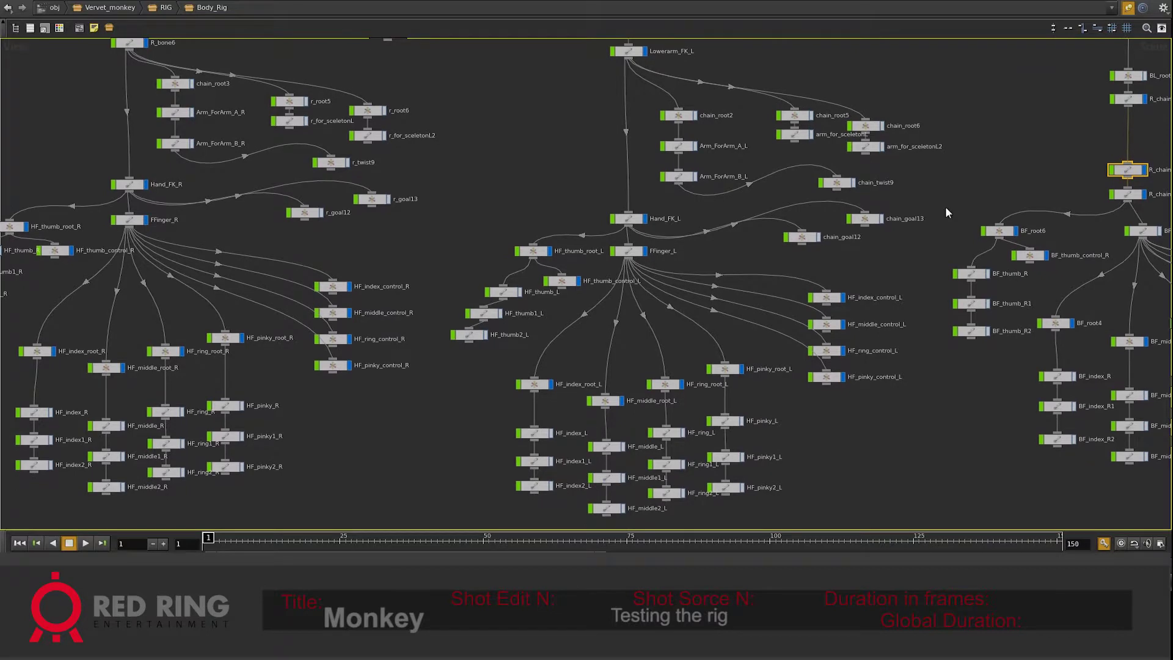
- Review the chain_root4 tail bones and the root SRT, COG and hip1 nodes
mouse_move(946, 213)
middle_mouse_down()
mouse_move(812, 223)
mouse_move(735, 286)
mouse_move(574, 289)
mouse_move(585, 299)
mouse_move(576, 427)
middle_mouse_up()
scroll(812, 222, "down", 1)
scroll(588, 295, "down", 1)
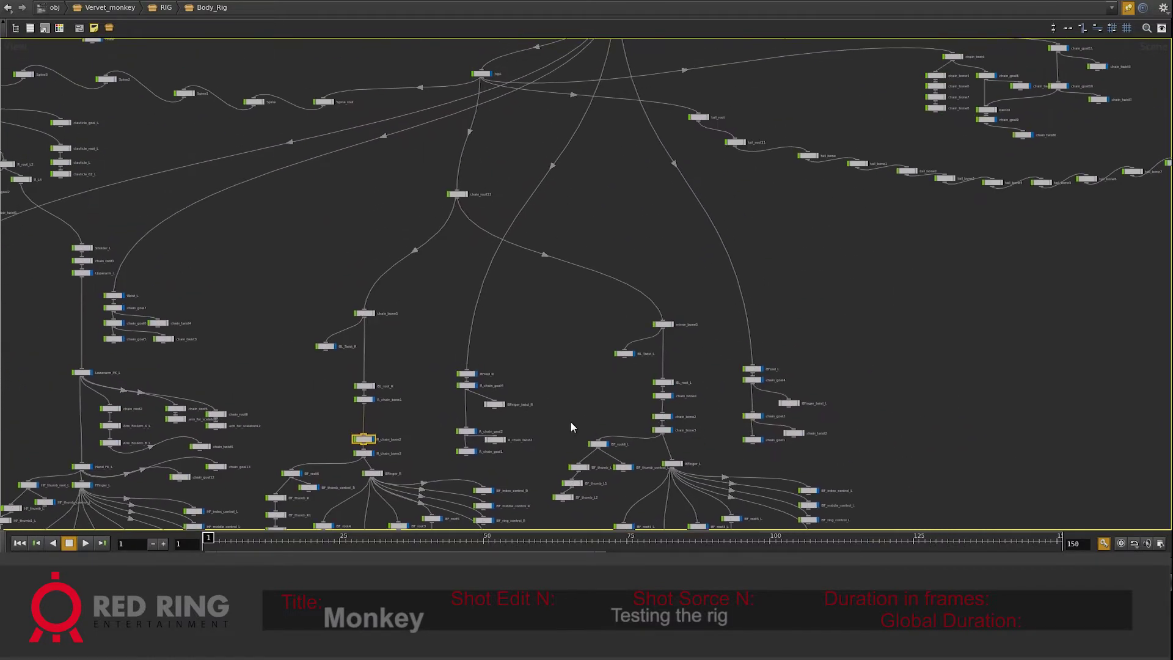
mouse_move(611, 306)
middle_mouse_down()
mouse_move(653, 427)
mouse_move(648, 411)
middle_mouse_up()
scroll(736, 422, "up", 2)
scroll(767, 416, "up", 1)
mouse_move(768, 415)
middle_mouse_down()
mouse_move(666, 429)
mouse_move(630, 485)
middle_mouse_up()
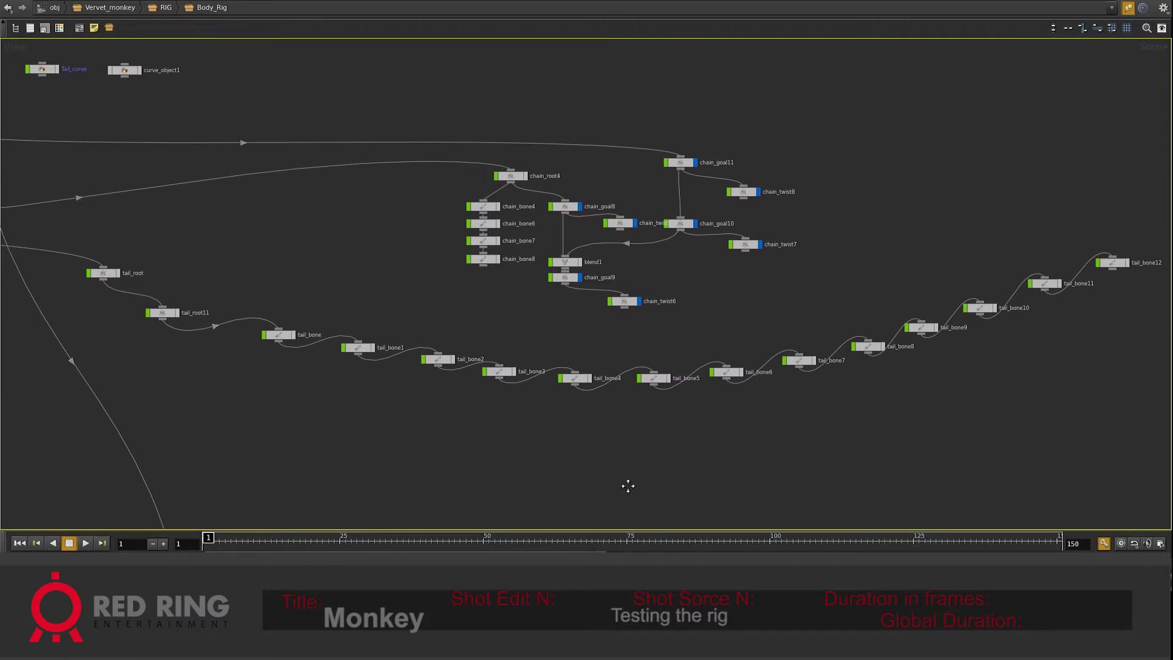
scroll(650, 348, "up", 1)
middle_click_drag(663, 344, 596, 366)
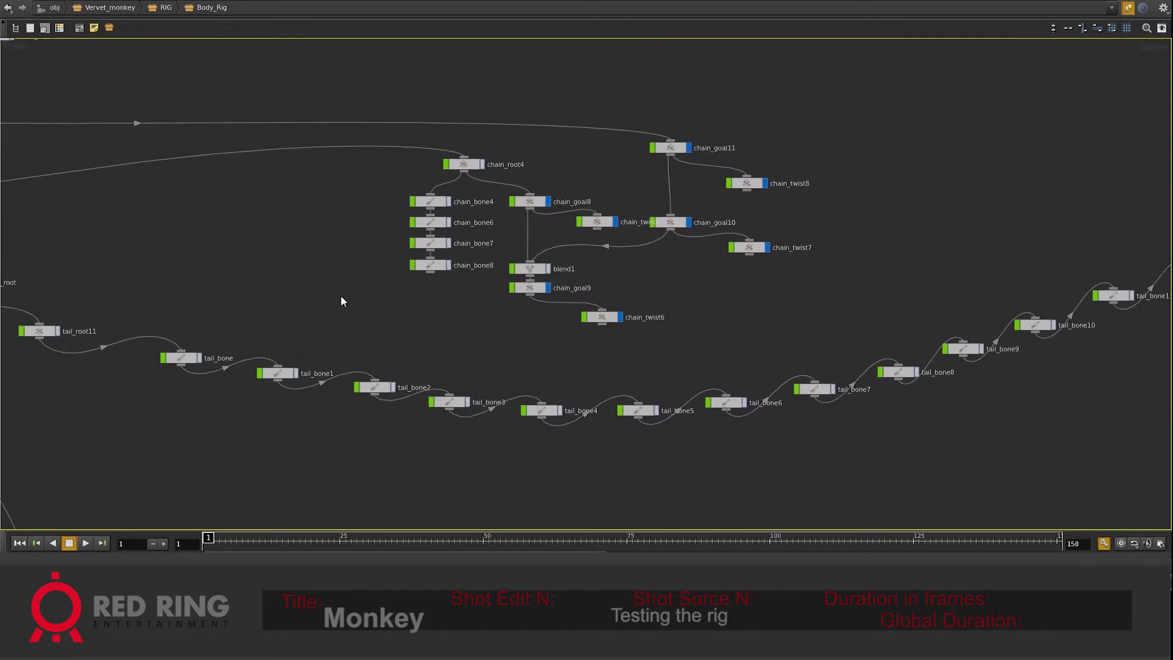
middle_click_drag(341, 301, 793, 411)
scroll(705, 301, "up", 1)
scroll(760, 280, "up", 1)
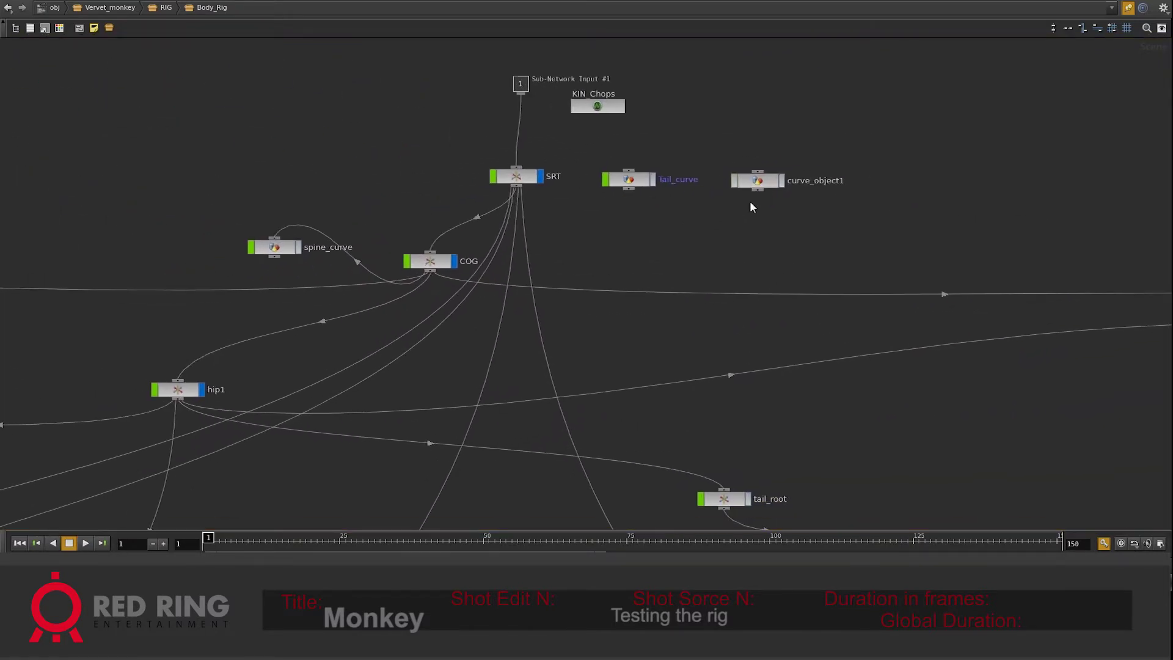
- Inspect the KIN_Chops InverseKin solvers for the ARM and LEG boxes, then go back up to Vervet_monkey
double_click(629, 121)
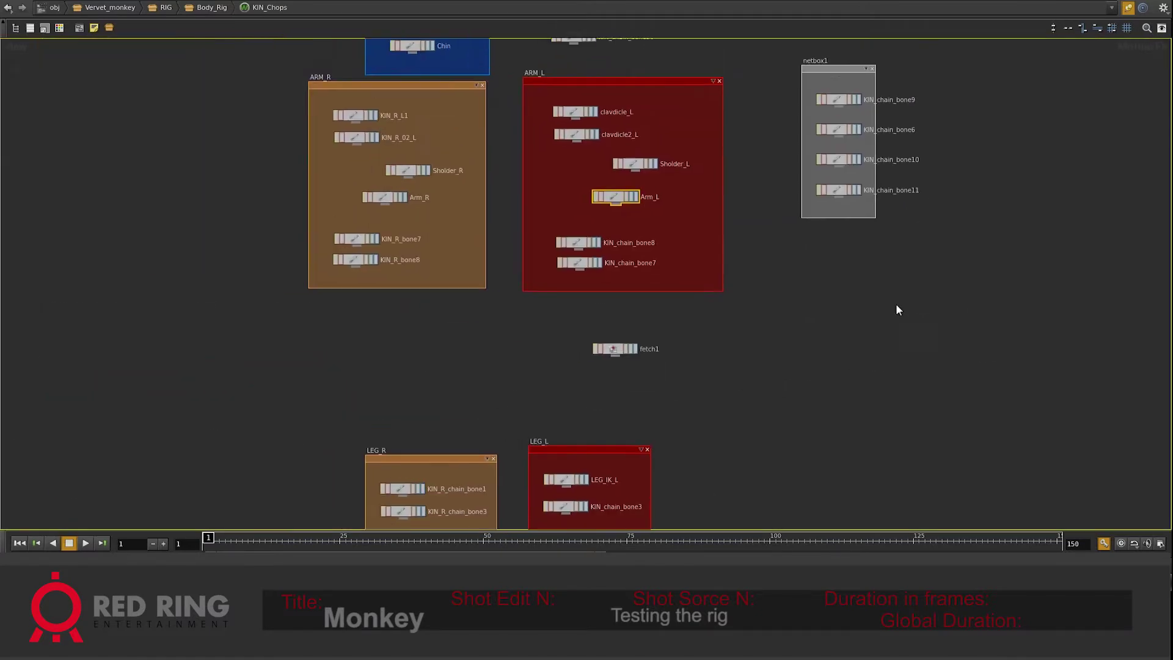
scroll(845, 296, "up", 5)
mouse_move(760, 269)
middle_mouse_down()
mouse_move(853, 340)
mouse_move(769, 371)
mouse_move(615, 368)
middle_mouse_up()
scroll(860, 346, "up", 1)
key("p")
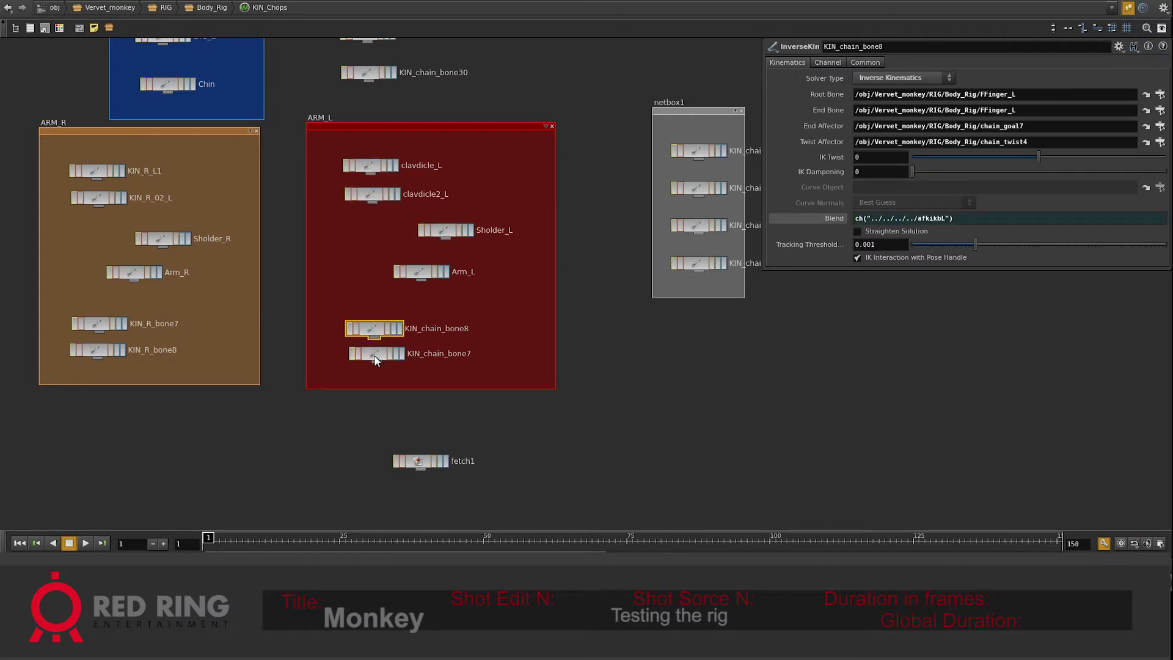
middle_click_drag(734, 386, 604, 210)
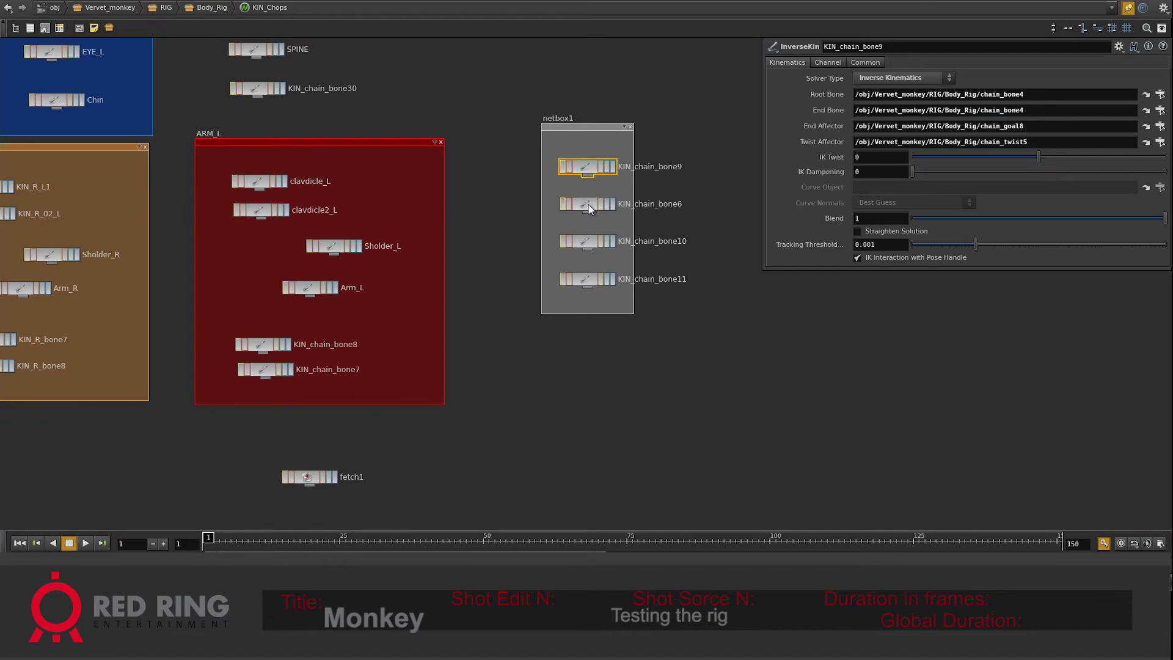
scroll(673, 359, "down", 5)
scroll(665, 314, "up", 4)
scroll(663, 303, "up", 1)
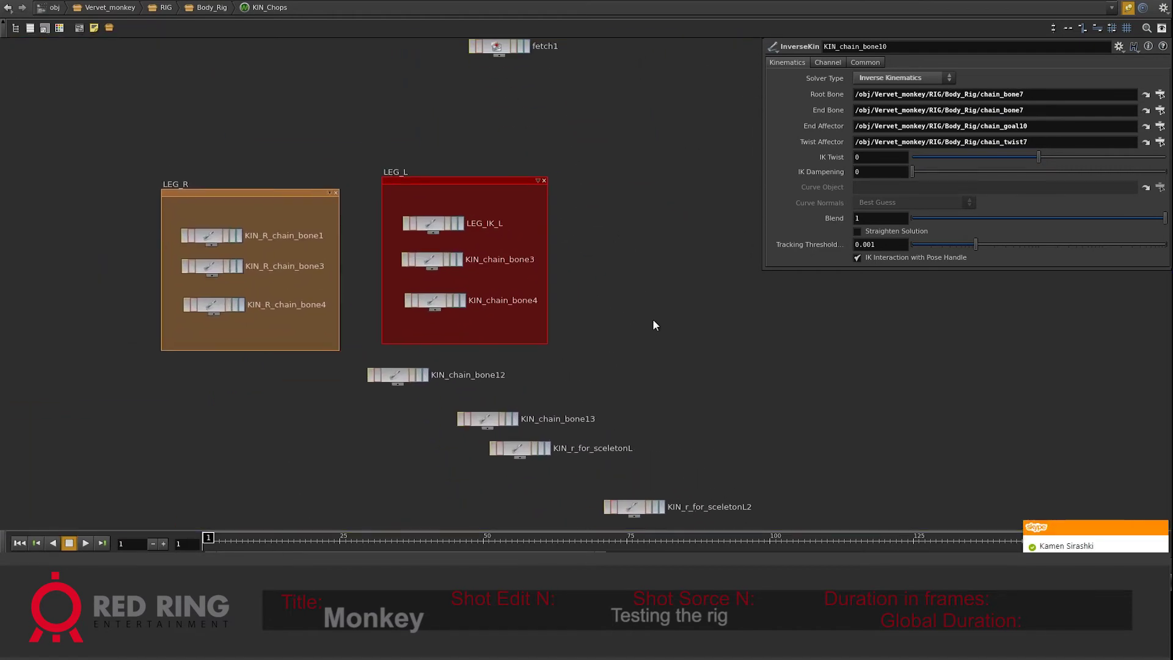
key("u")
key("u")
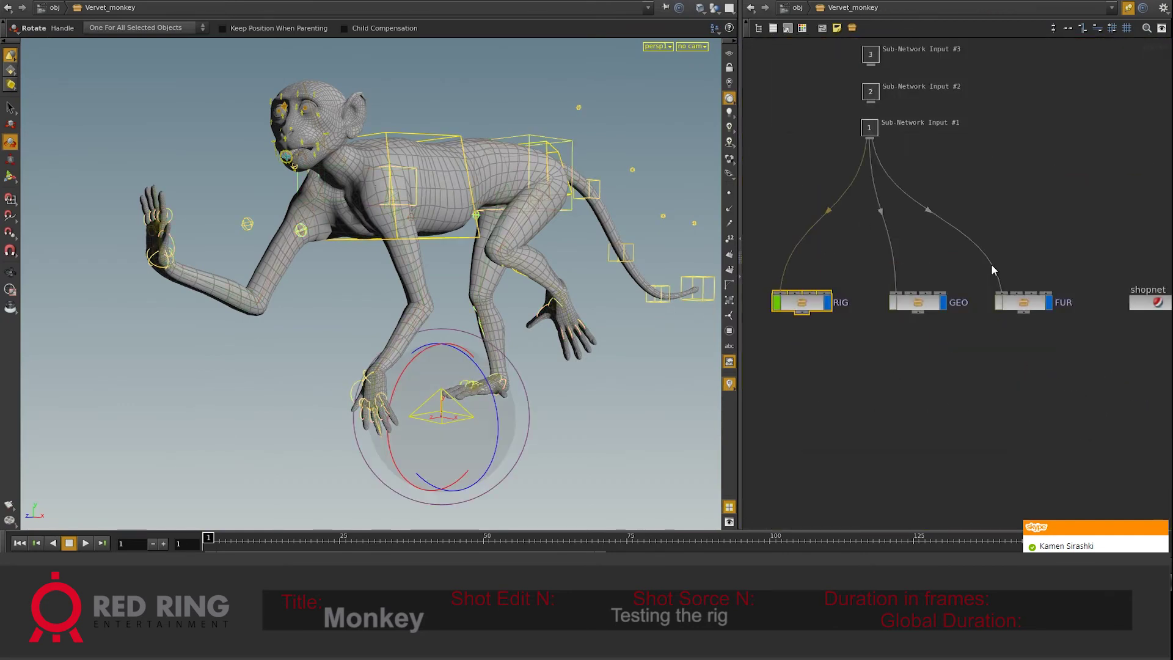